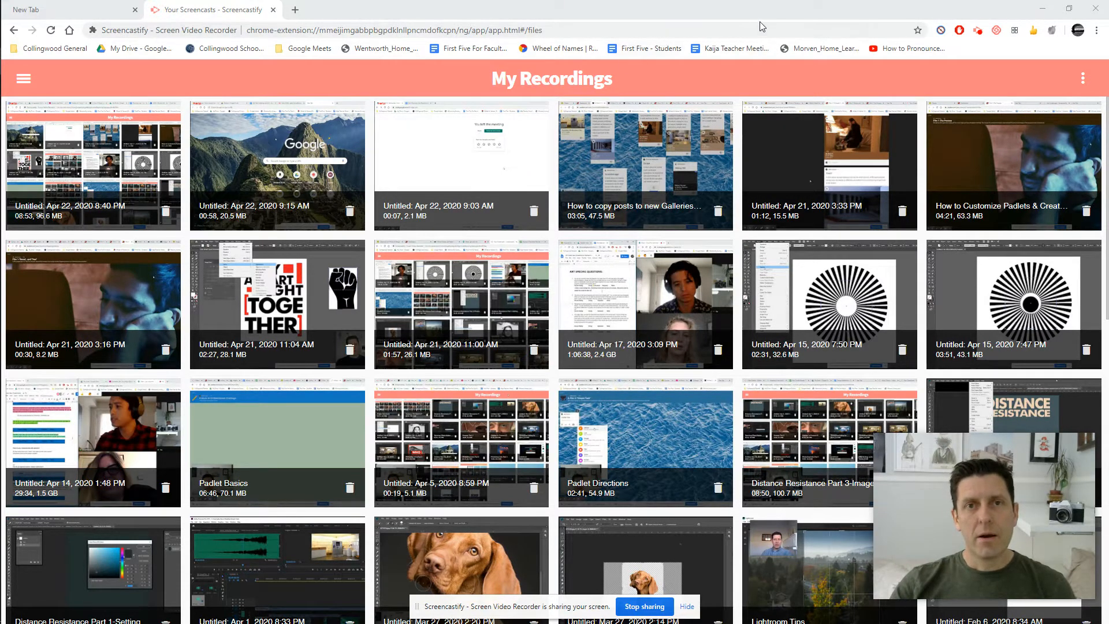
# - Put the browser away and switch to the File Explorer window showing the 2020 art folder
pyautogui.click(1043, 9)
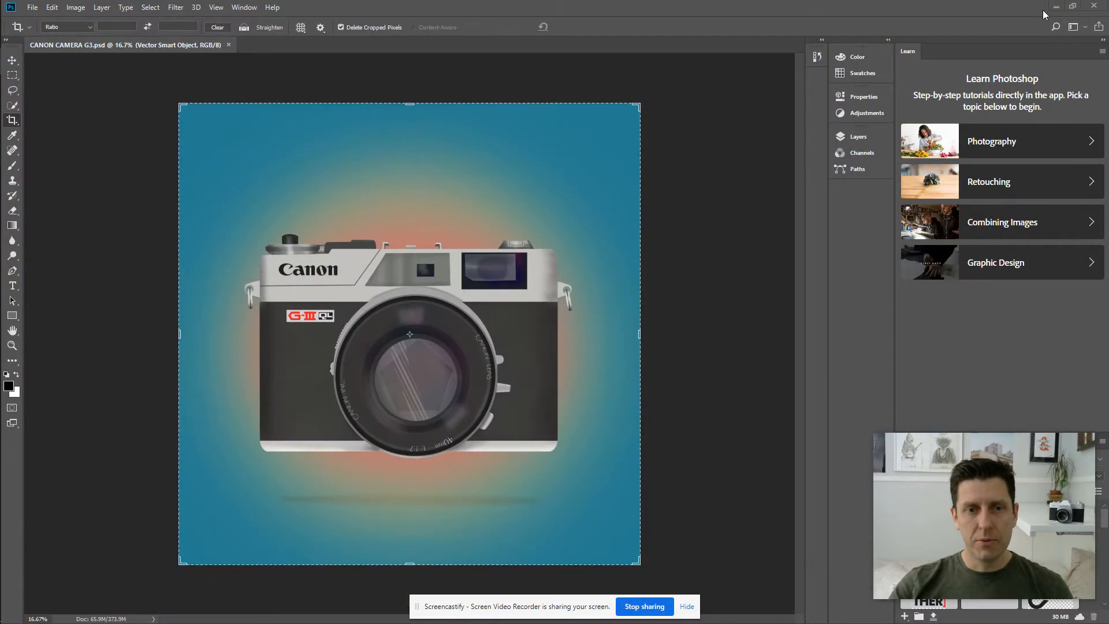
pyautogui.moveTo(4, 165)
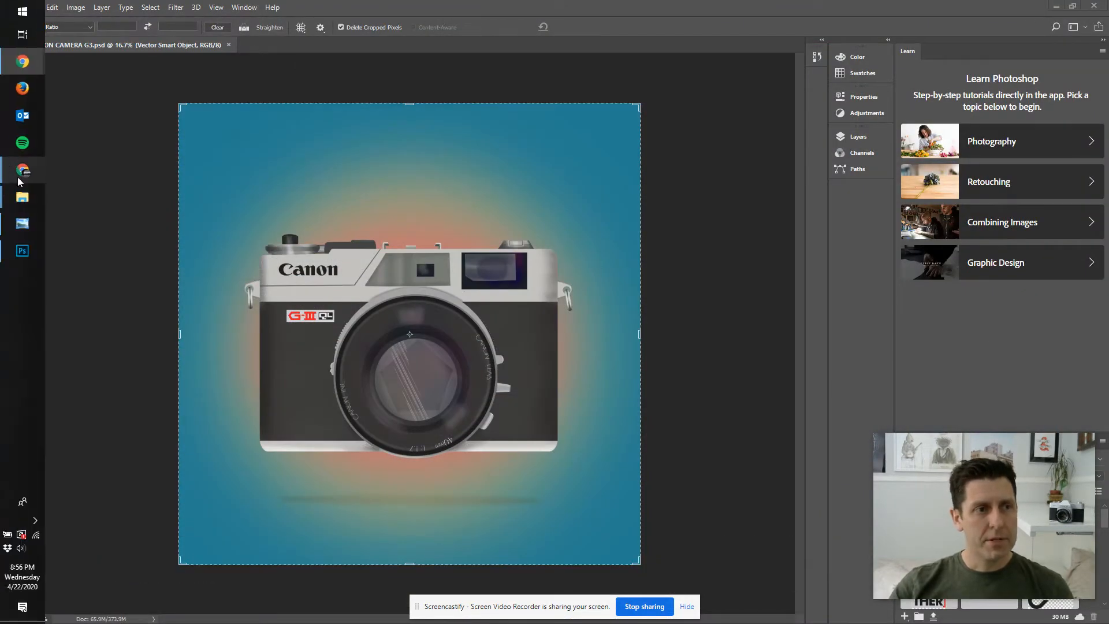
pyautogui.moveTo(20, 202)
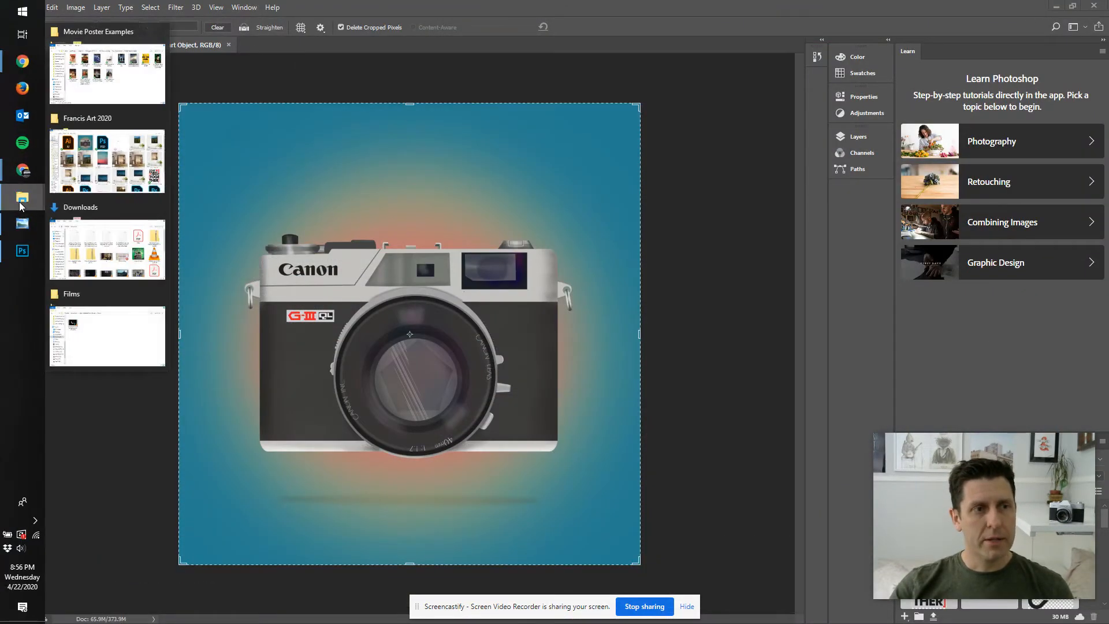
pyautogui.click(133, 151)
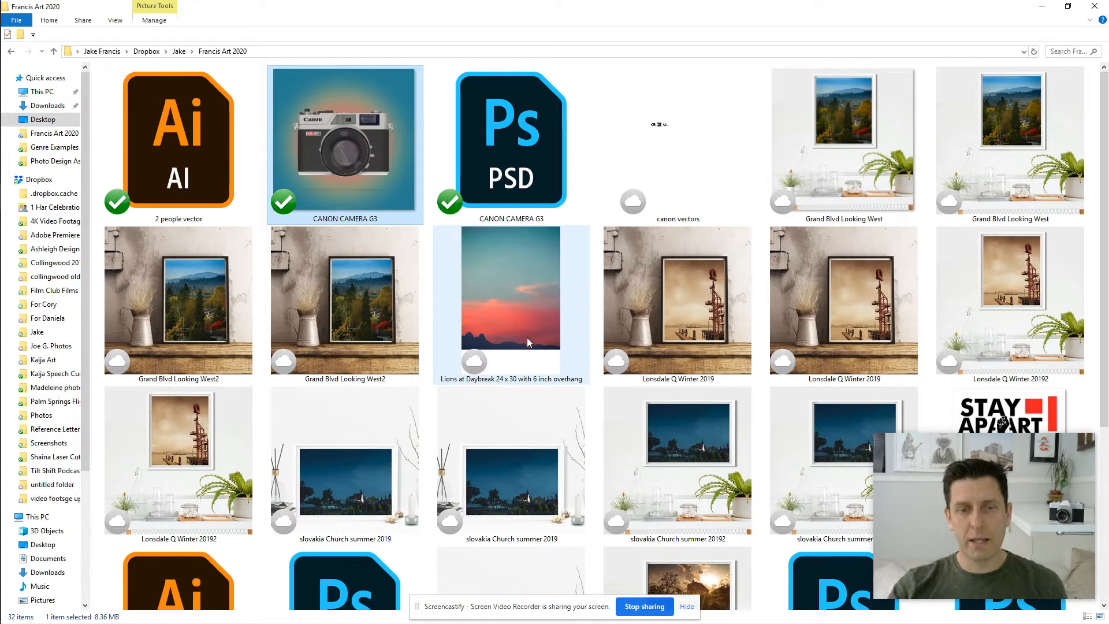
# - Look through the artwork files in the folder, including the framed prints, sky photos and Photoshop documents
pyautogui.click(521, 294)
pyautogui.click(667, 328)
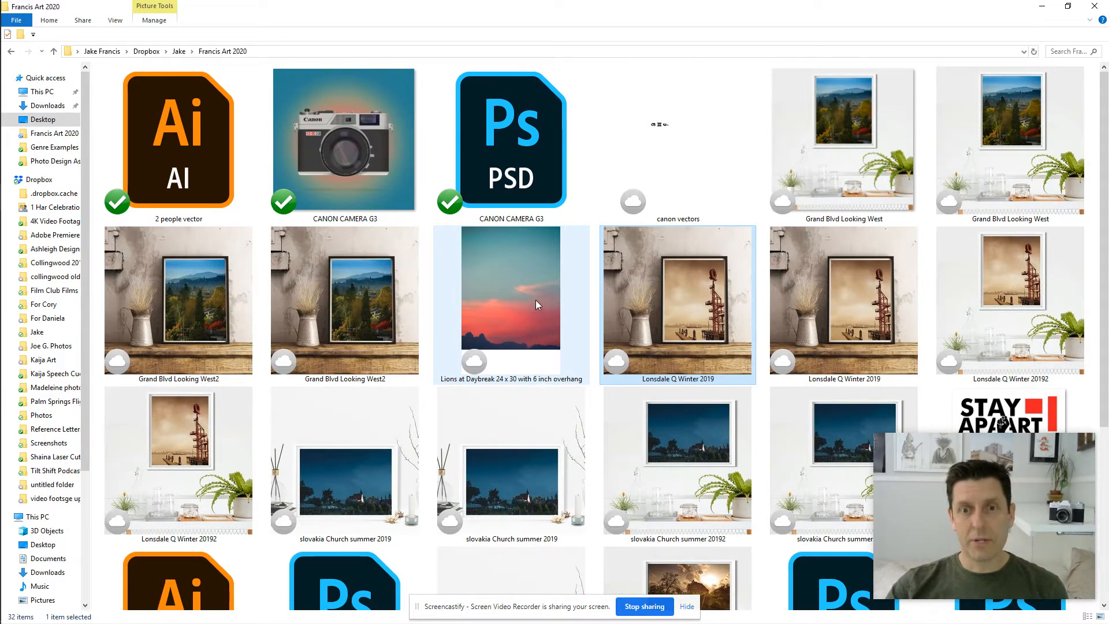
pyautogui.scroll(-3, 535, 306)
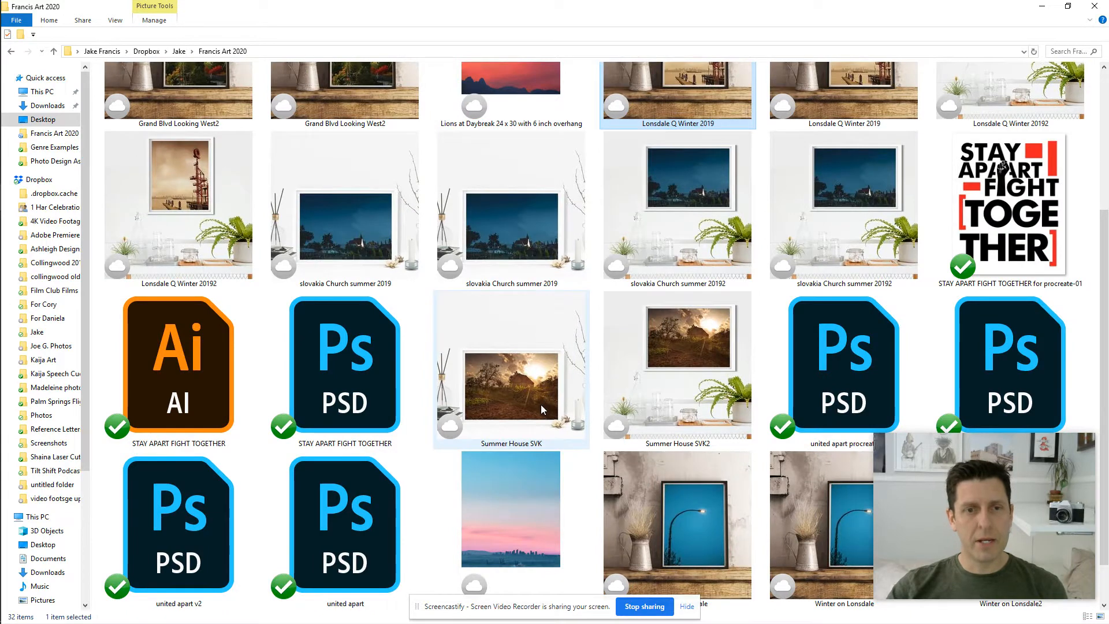
pyautogui.scroll(3, 540, 404)
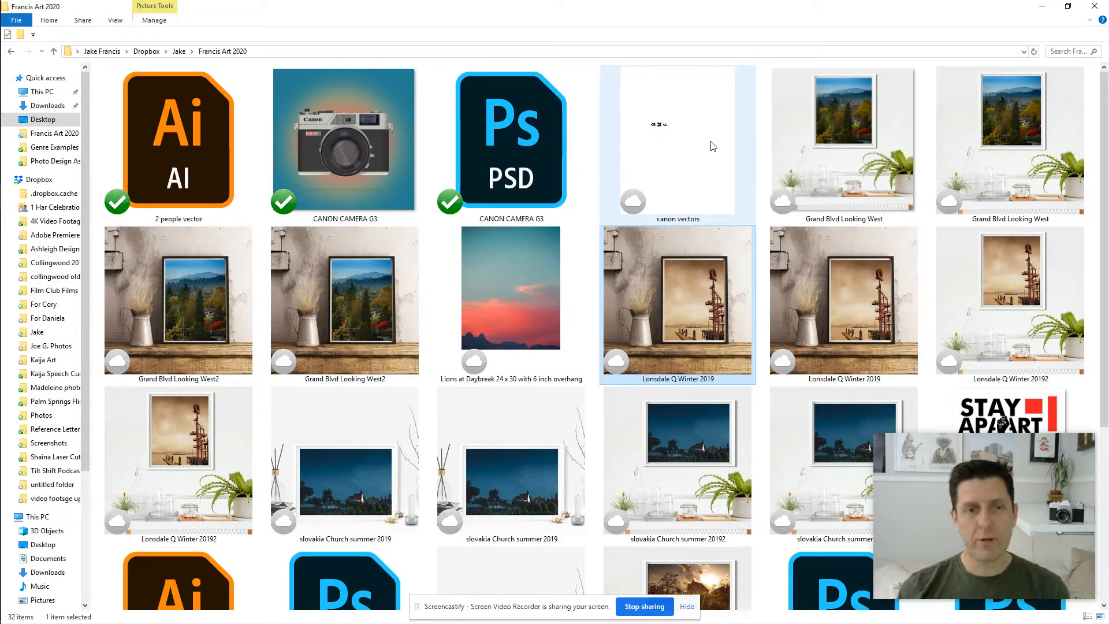
pyautogui.scroll(-4, 496, 450)
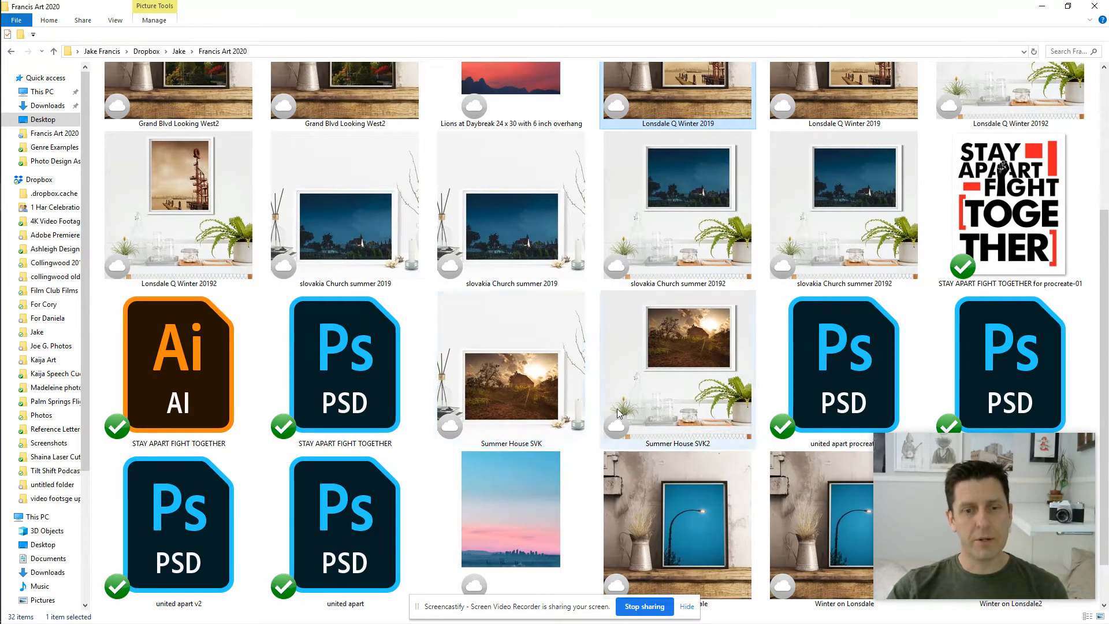
pyautogui.scroll(-2, 488, 371)
pyautogui.click(521, 358)
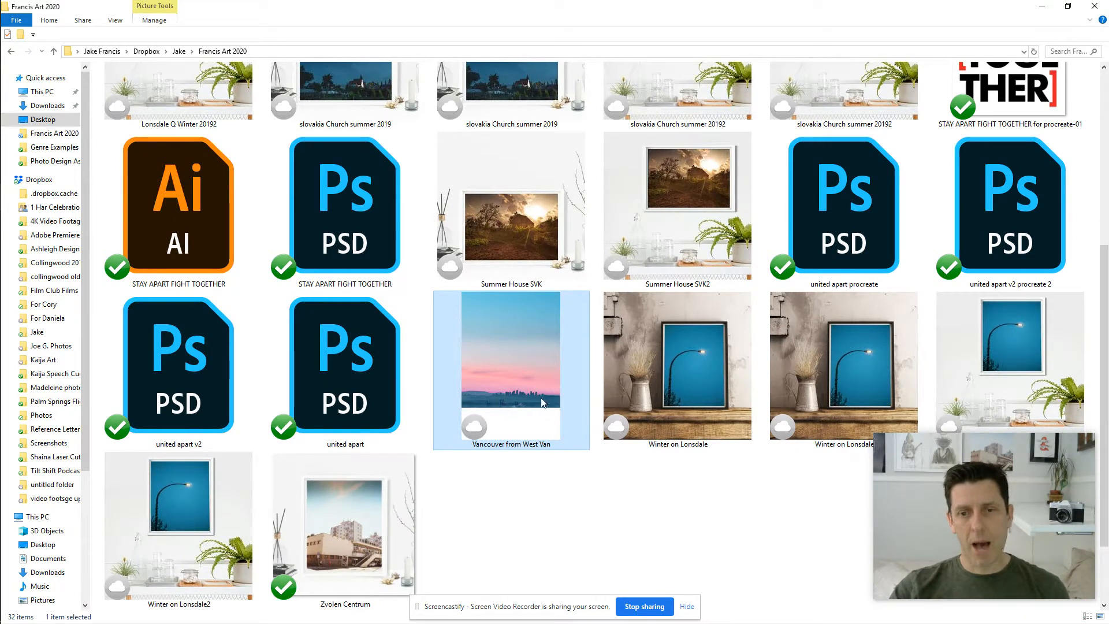
pyautogui.scroll(3, 540, 398)
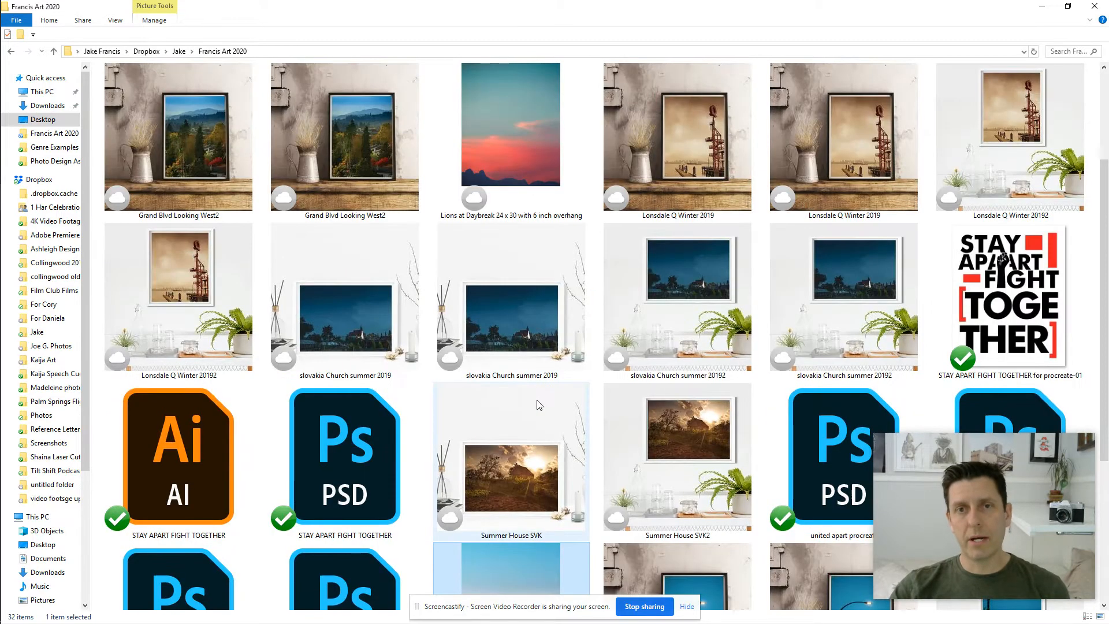
pyautogui.scroll(2, 539, 405)
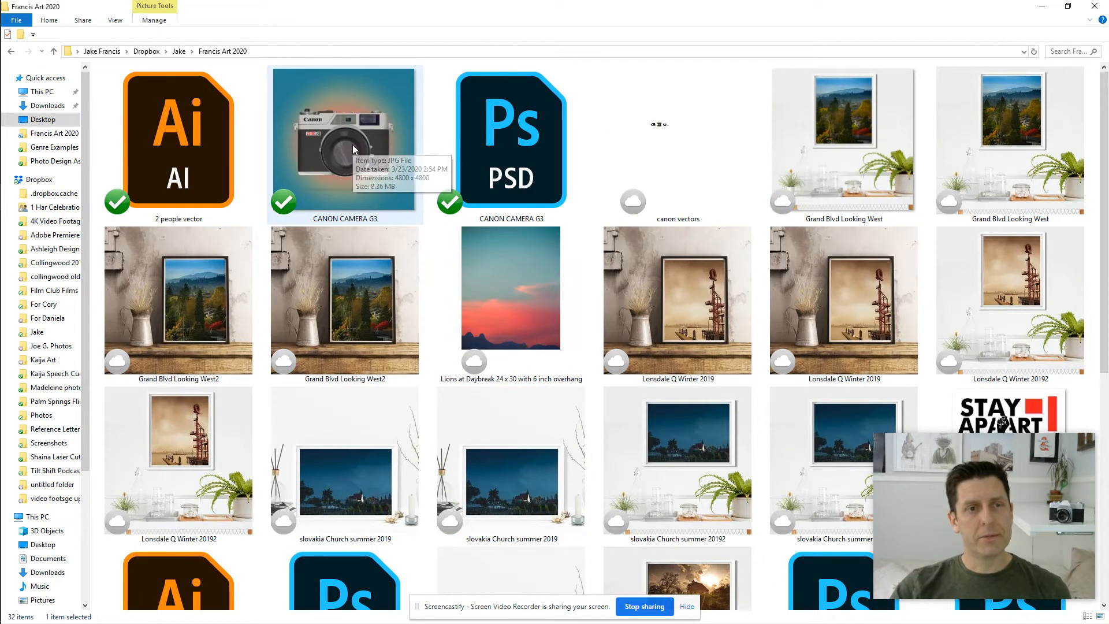
# - View the CANON CAMERA G3 image enlarged in the photo viewer, then close it
pyautogui.click(333, 127)
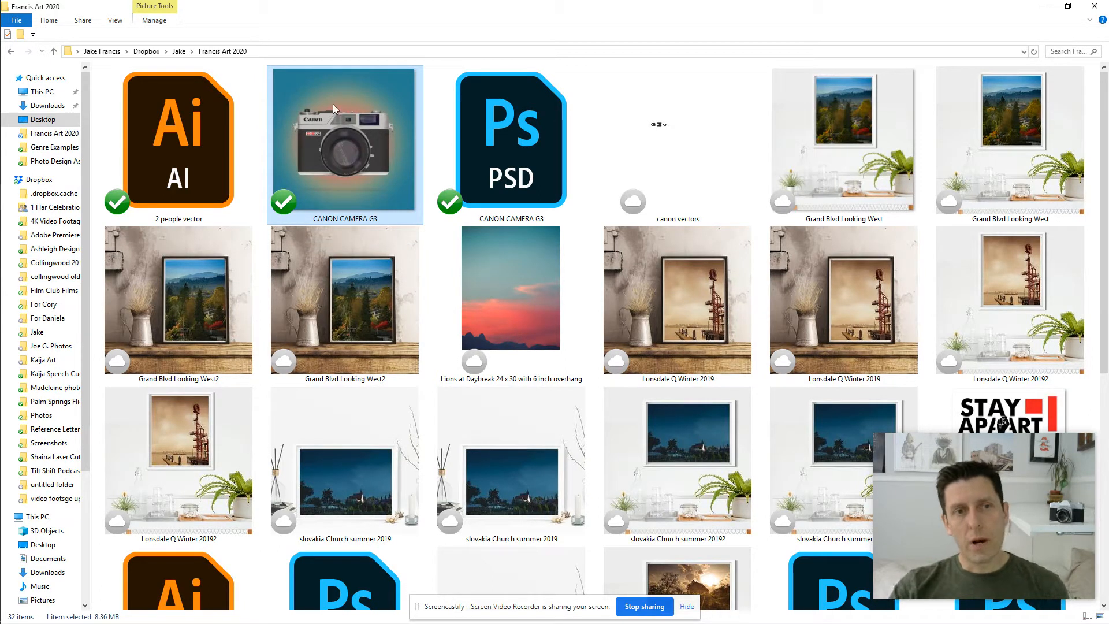
pyautogui.doubleClick(342, 143)
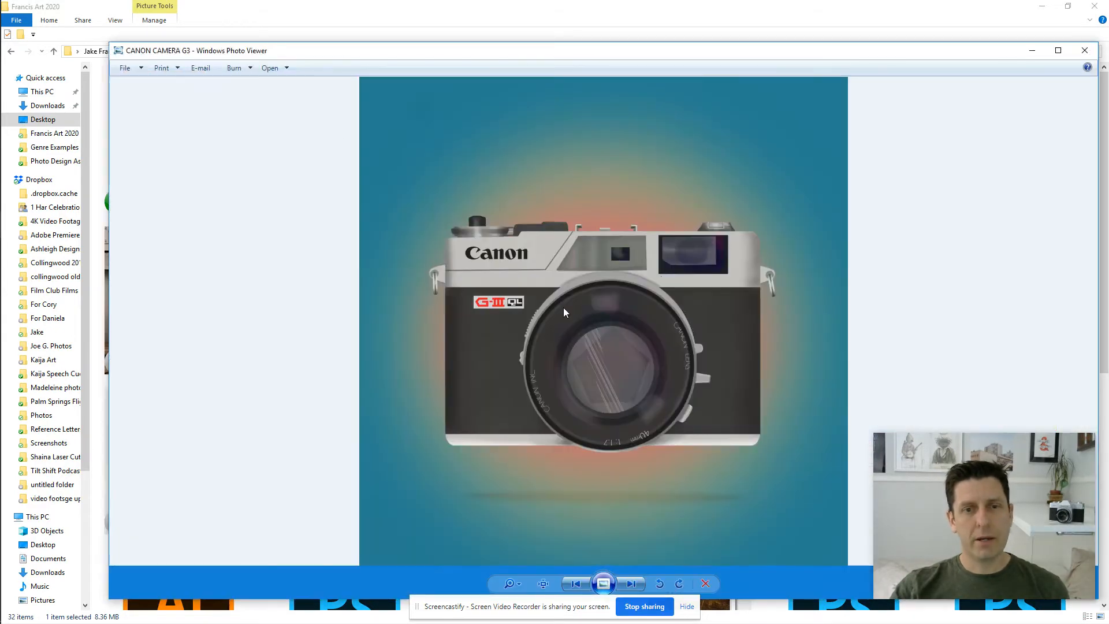
pyautogui.scroll(2, 618, 320)
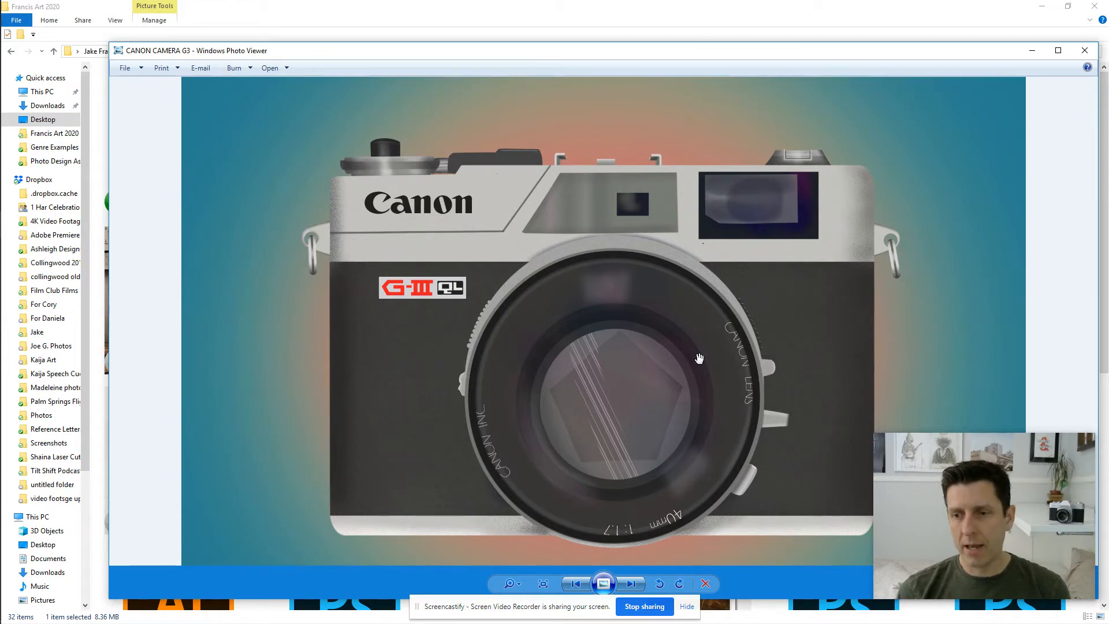
pyautogui.click(1084, 51)
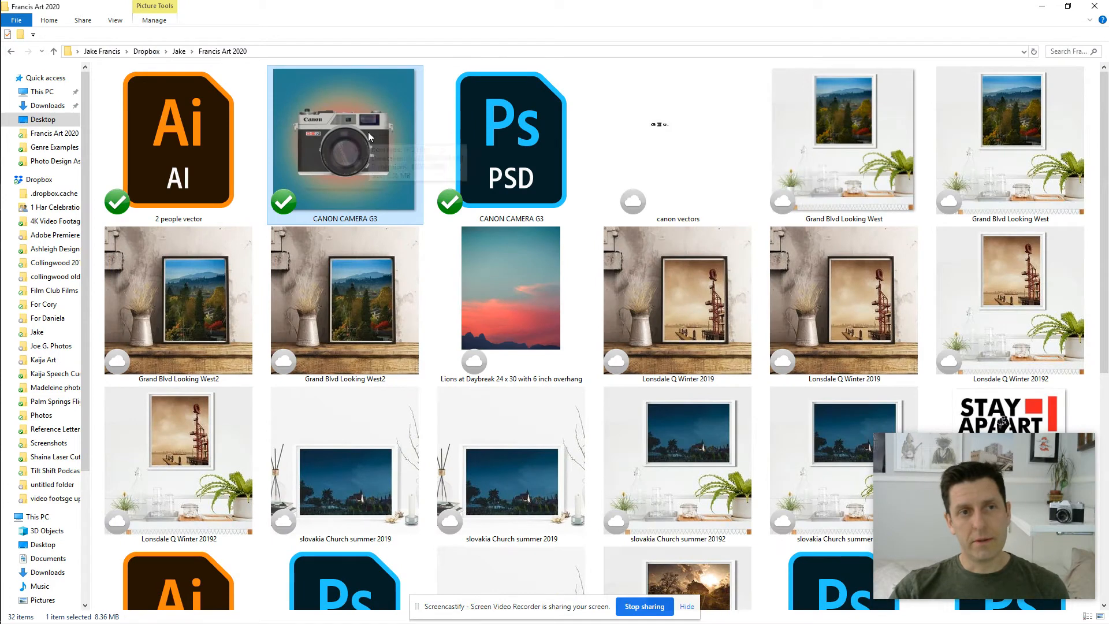
# - Find the Vancouver from West Van image in the folder and open it in Photoshop as its own document
pyautogui.scroll(-5, 577, 444)
pyautogui.click(531, 369)
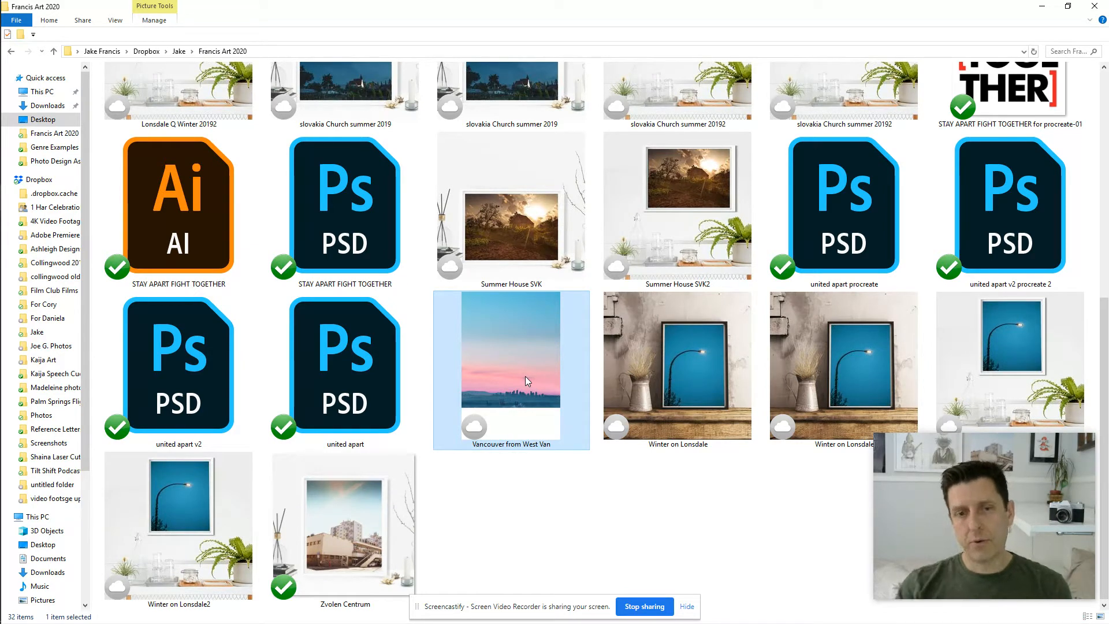
pyautogui.scroll(3, 472, 149)
pyautogui.scroll(-3, 531, 351)
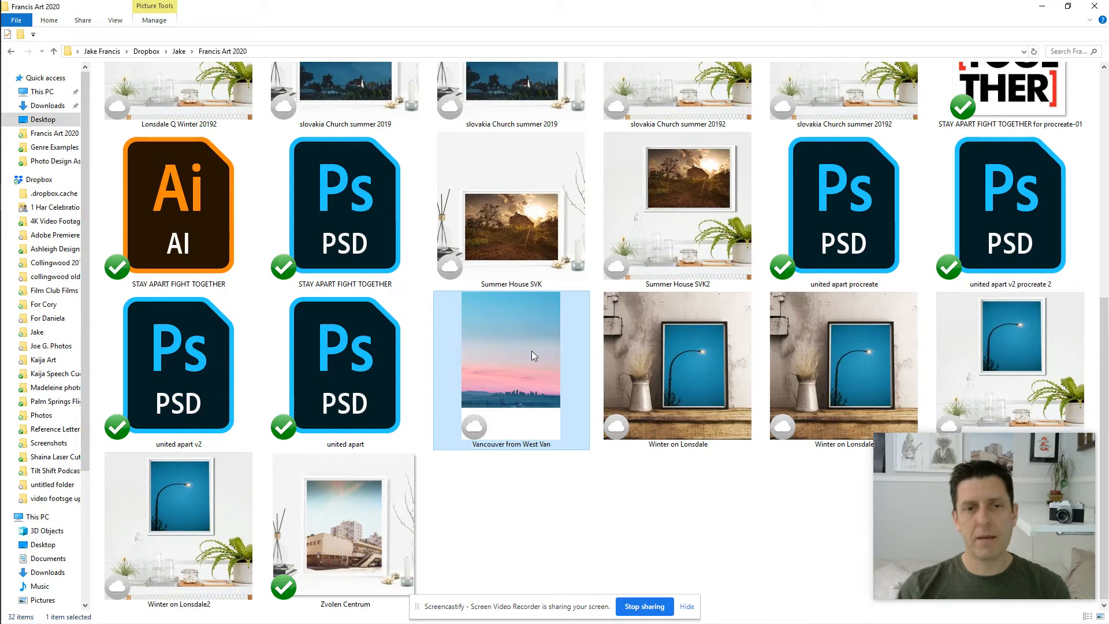
pyautogui.scroll(5, 532, 348)
pyautogui.scroll(-5, 532, 348)
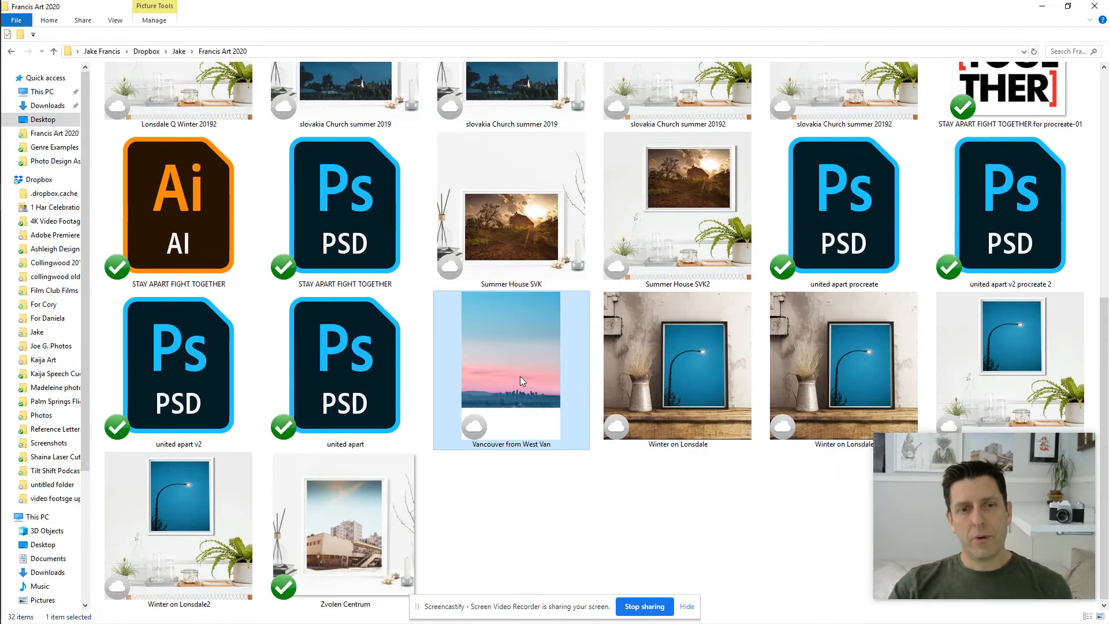
pyautogui.moveTo(511, 355); pyautogui.dragTo(668, 34)
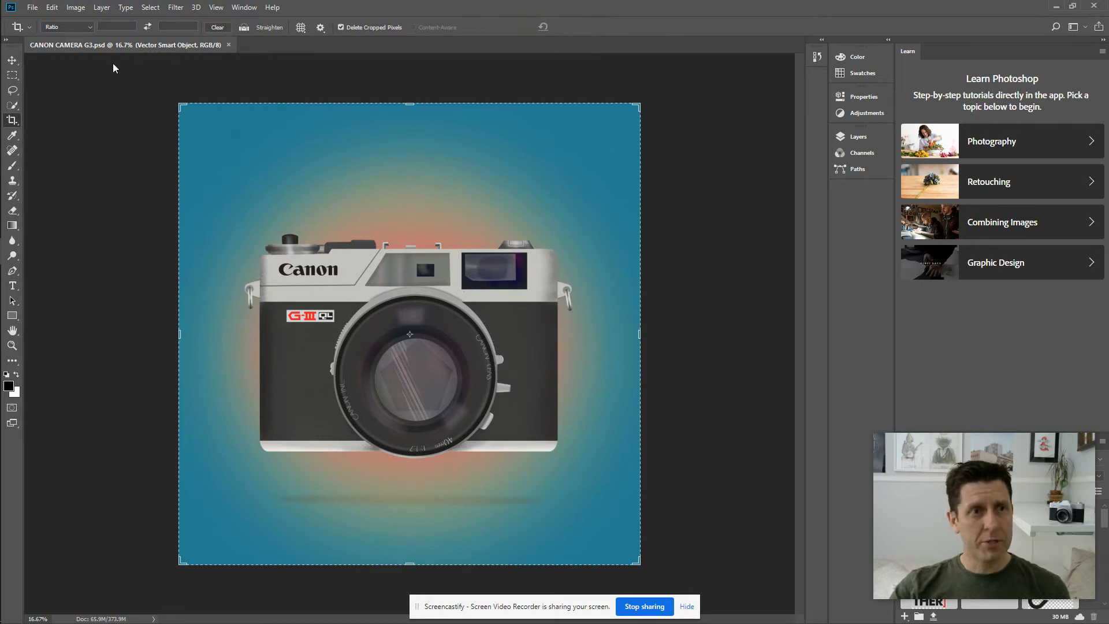
pyautogui.moveTo(0, 56)
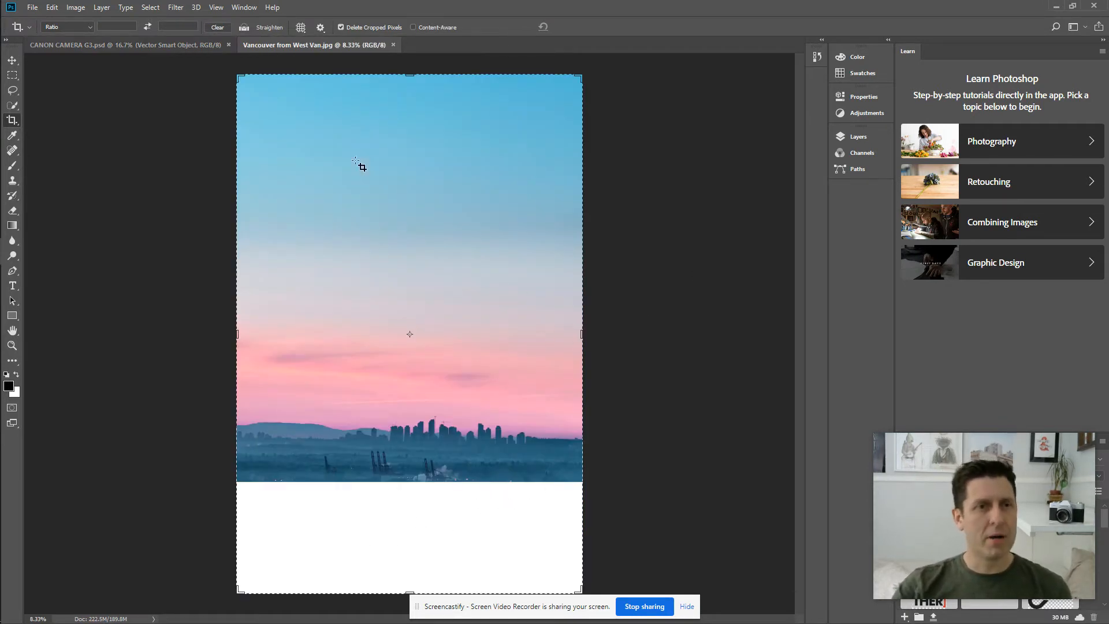
# - Crop the image to an 11 by 14 ratio around the sky and city skyline, excluding the white strip below
pyautogui.click(596, 266)
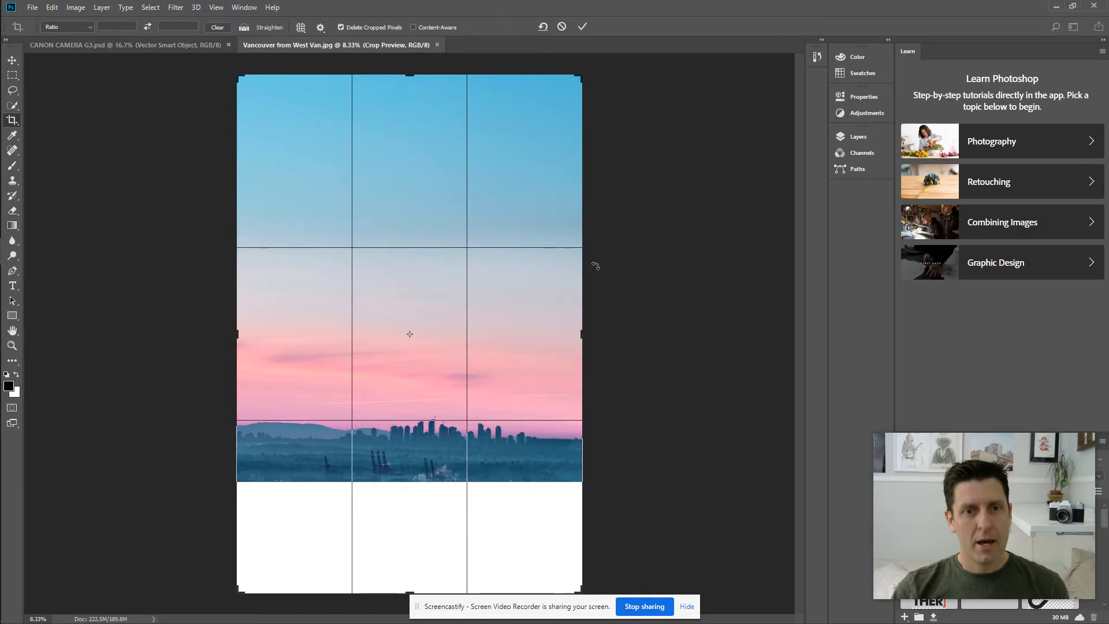
pyautogui.press('Return')
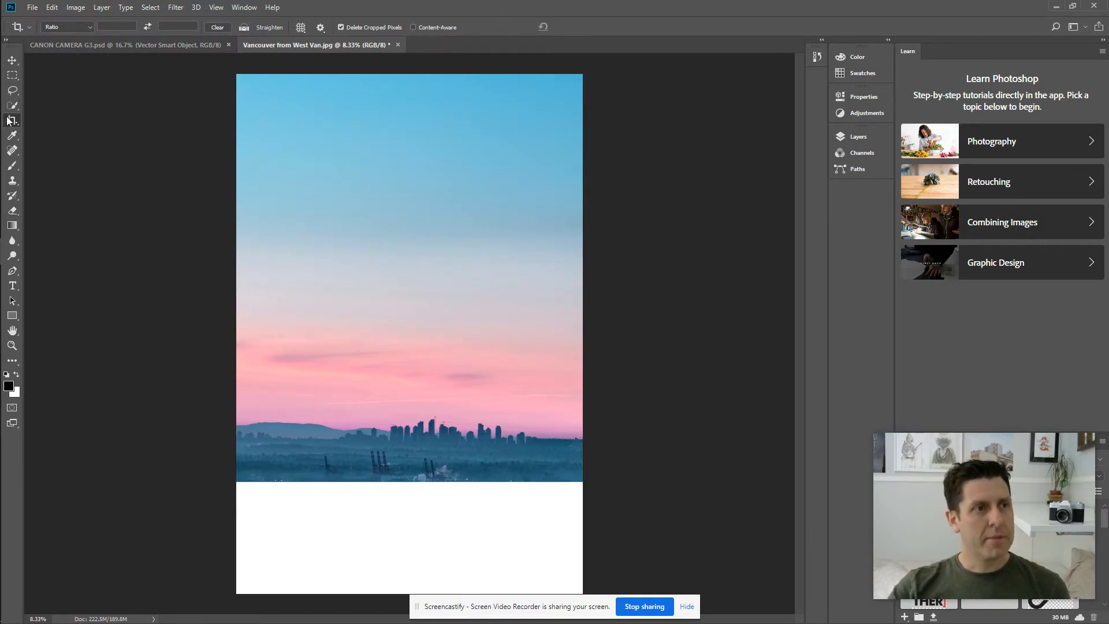
pyautogui.click(118, 27)
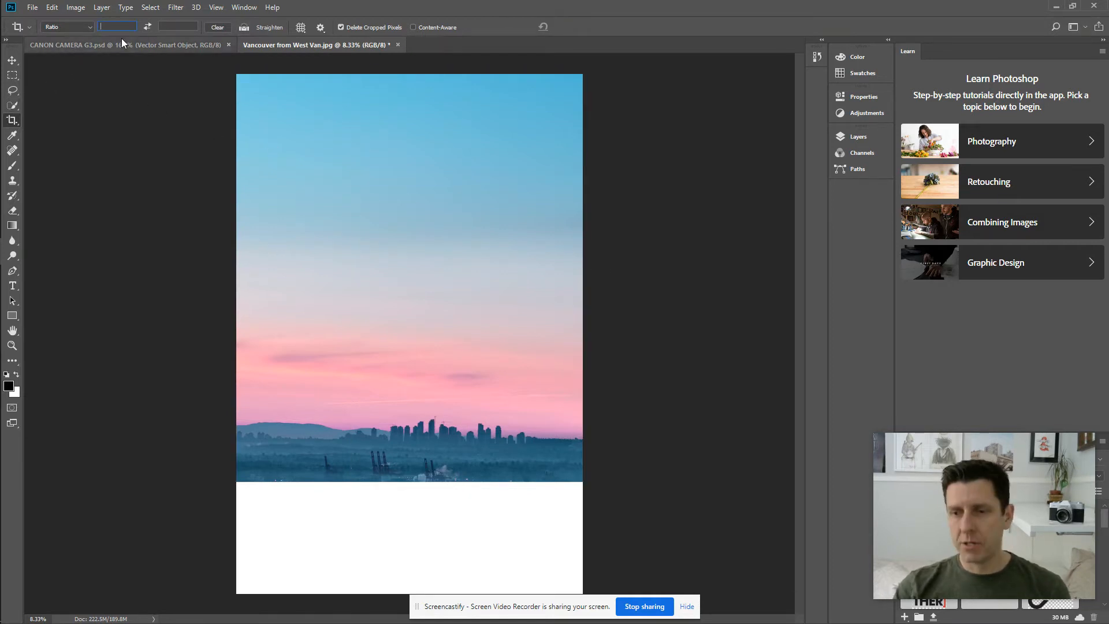
pyautogui.write('11')
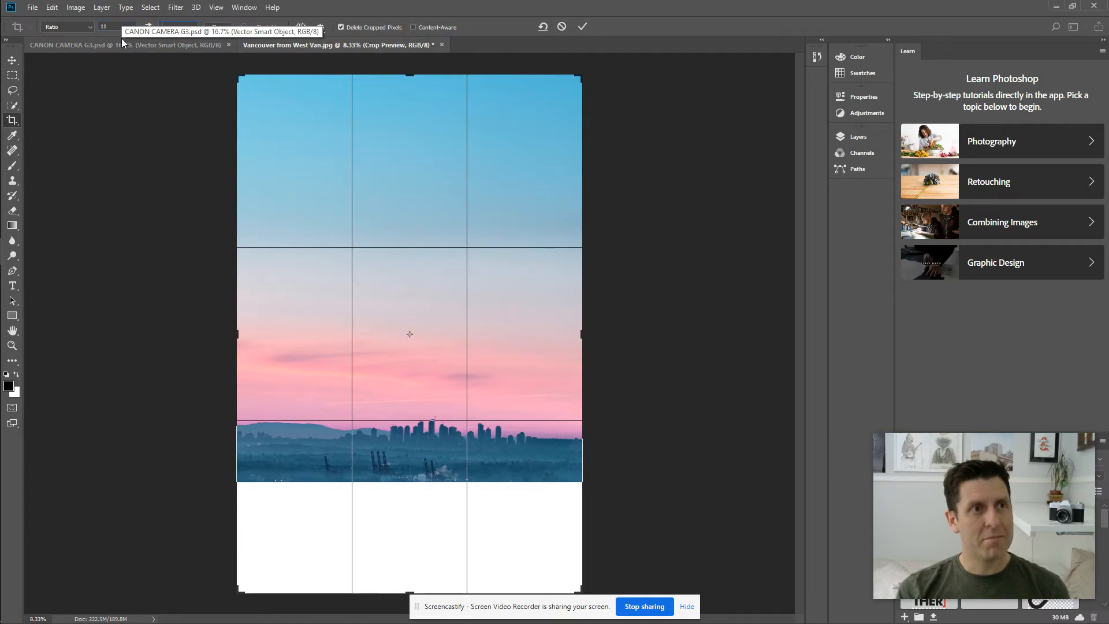
pyautogui.write('14')
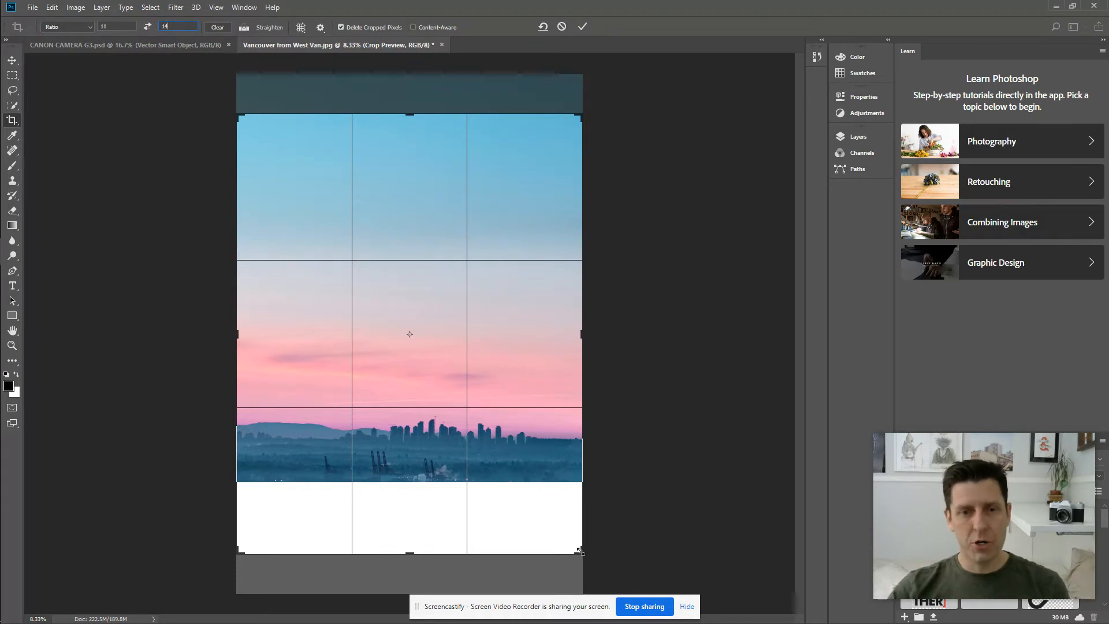
pyautogui.moveTo(580, 550); pyautogui.dragTo(546, 488)
pyautogui.moveTo(463, 416); pyautogui.dragTo(434, 387)
pyautogui.moveTo(435, 388); pyautogui.dragTo(435, 389)
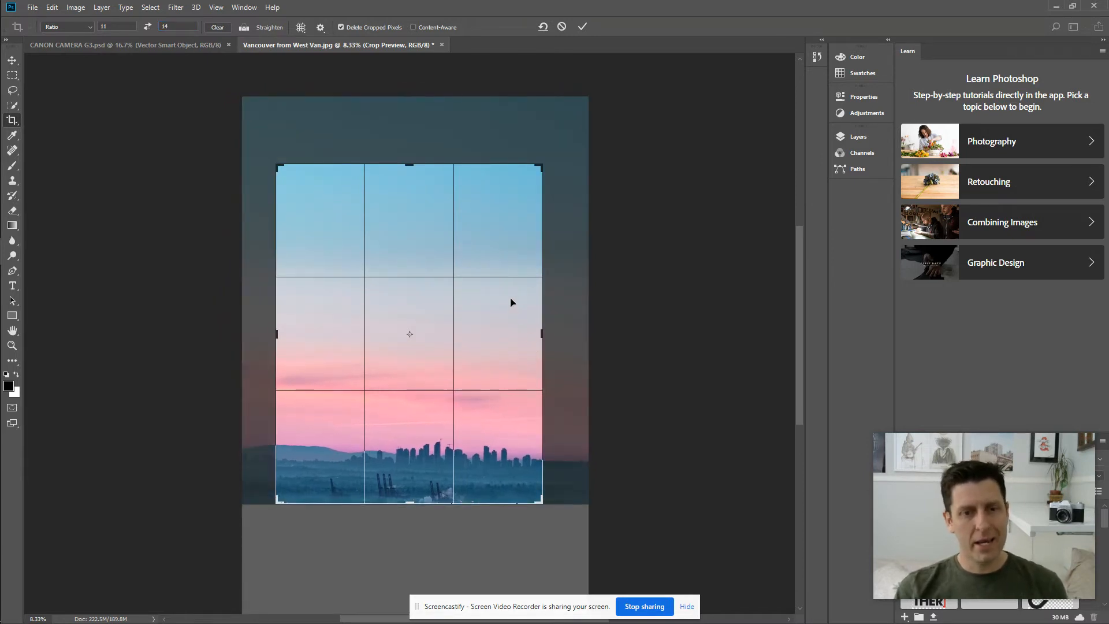
pyautogui.press('Return')
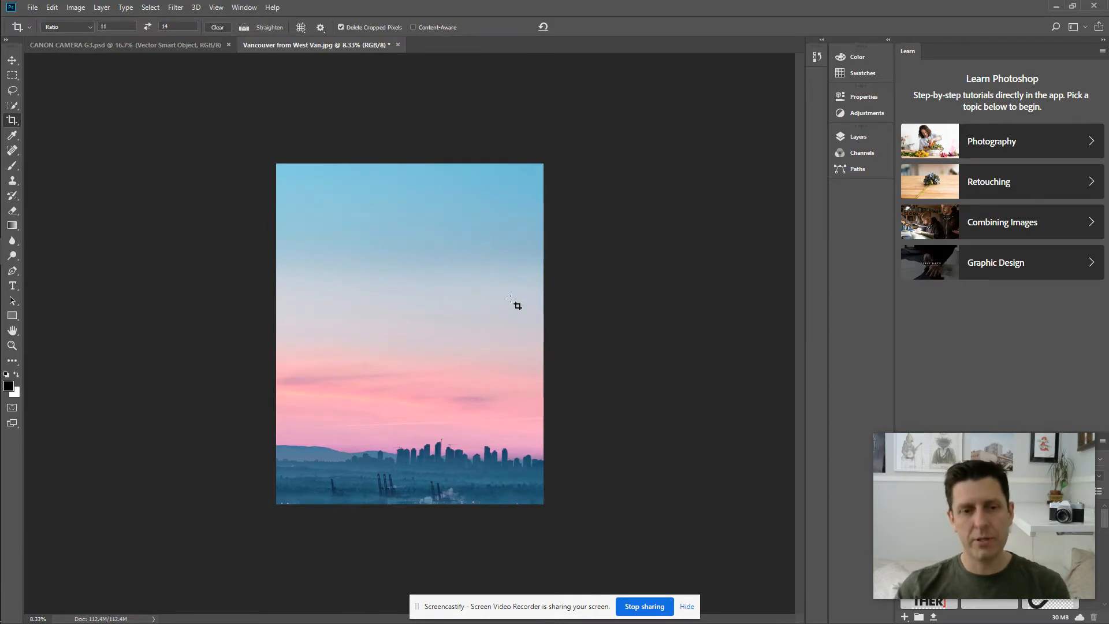
# - Place the CANON CAMERA G3 picture from the art folder over the centre of the cropped skyline image
pyautogui.moveTo(2, 64)
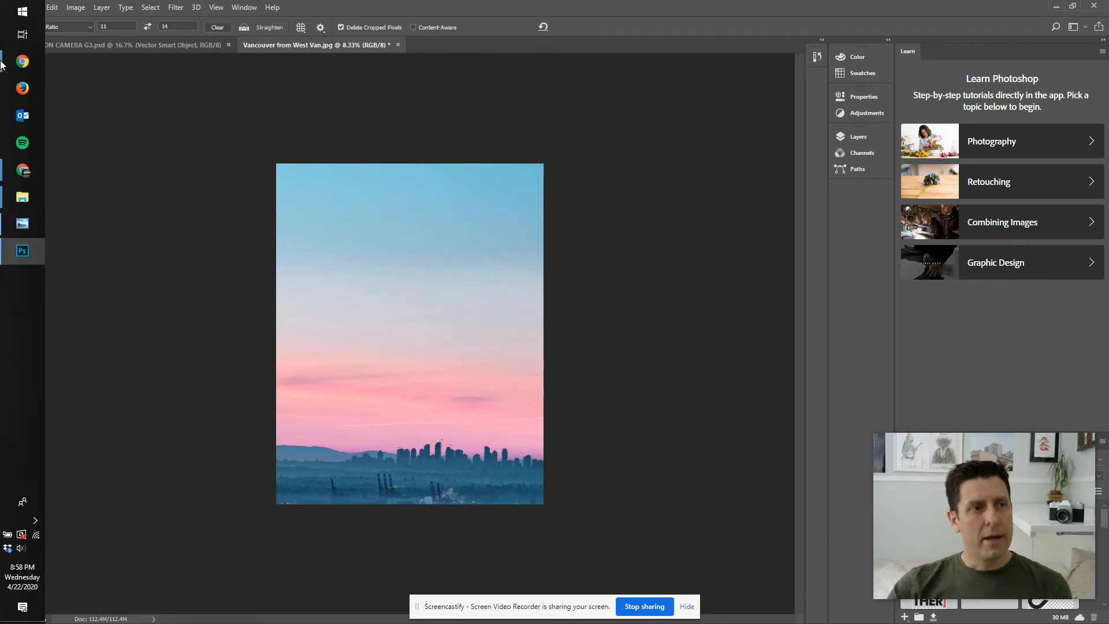
pyautogui.moveTo(22, 197)
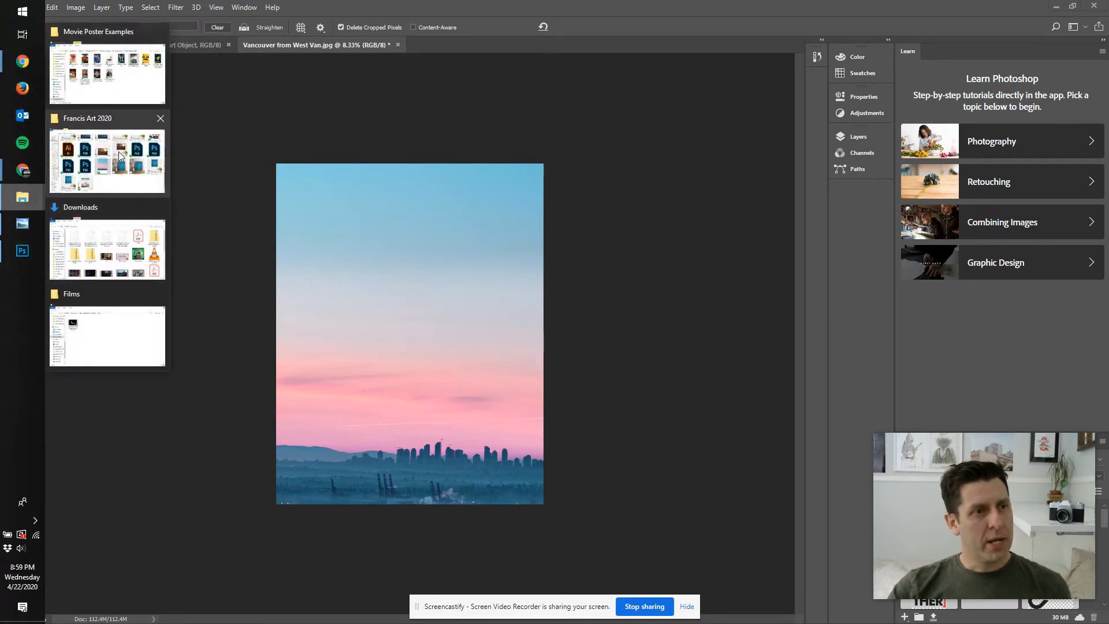
pyautogui.click(121, 156)
pyautogui.scroll(3, 545, 171)
pyautogui.moveTo(350, 156); pyautogui.dragTo(484, 344)
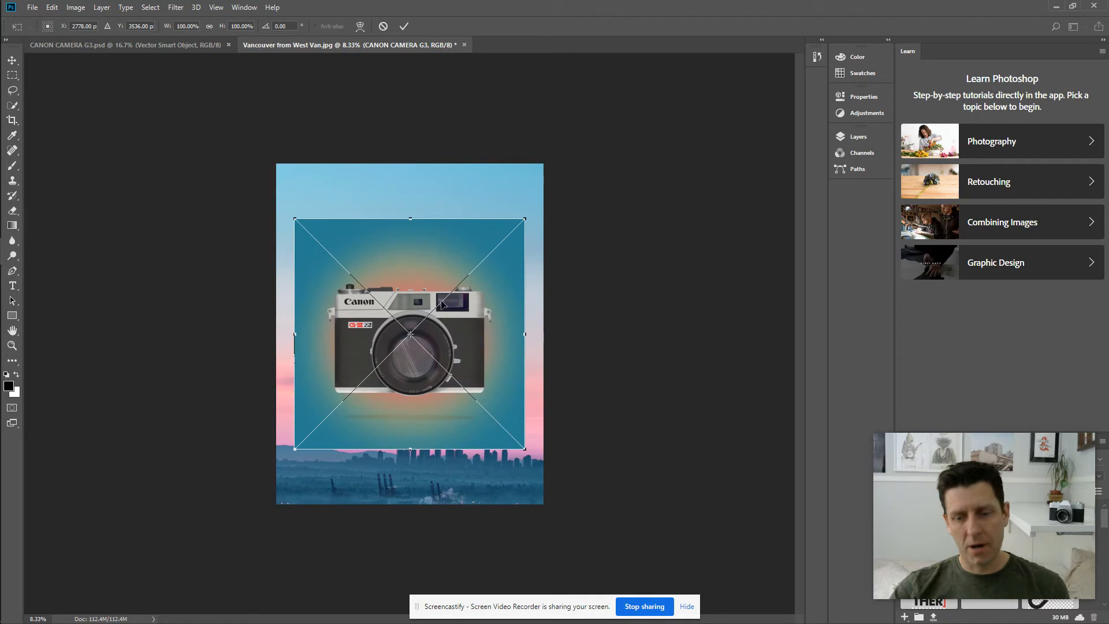
pyautogui.press('c')
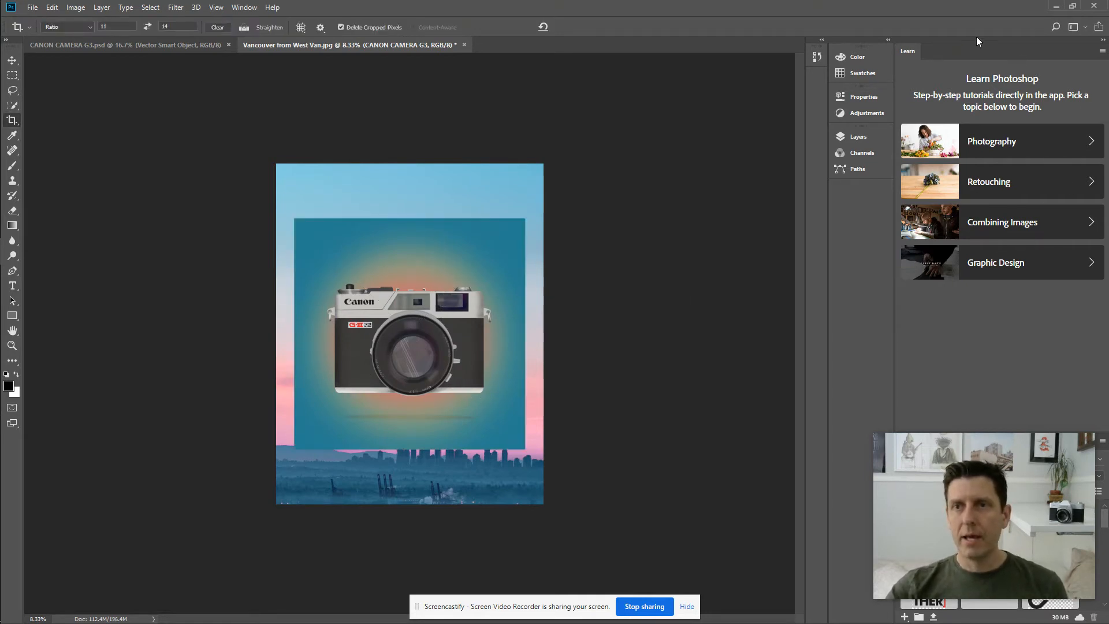
# - Collapse the Learn panel, dismiss its reopening tip, and display the Layers panel with extra height
pyautogui.click(1103, 40)
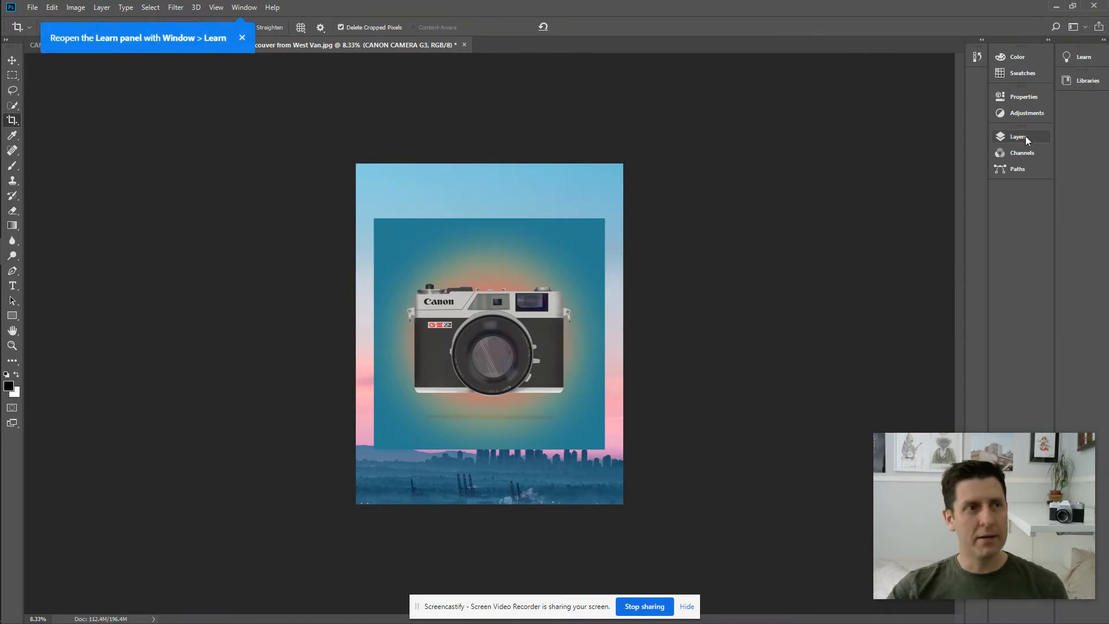
pyautogui.click(1024, 136)
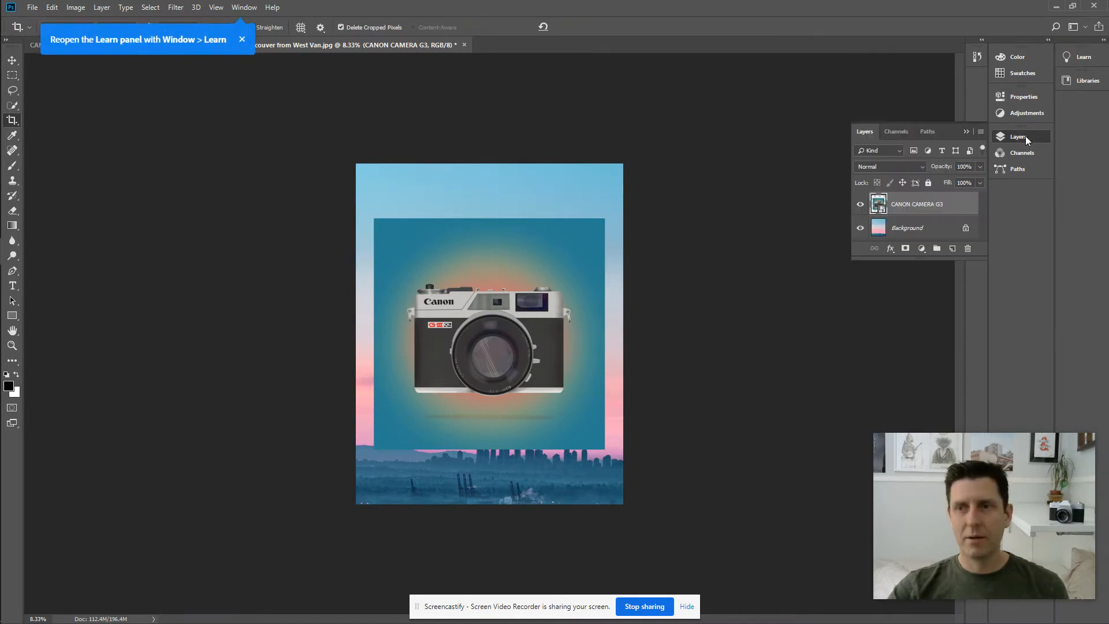
pyautogui.click(242, 38)
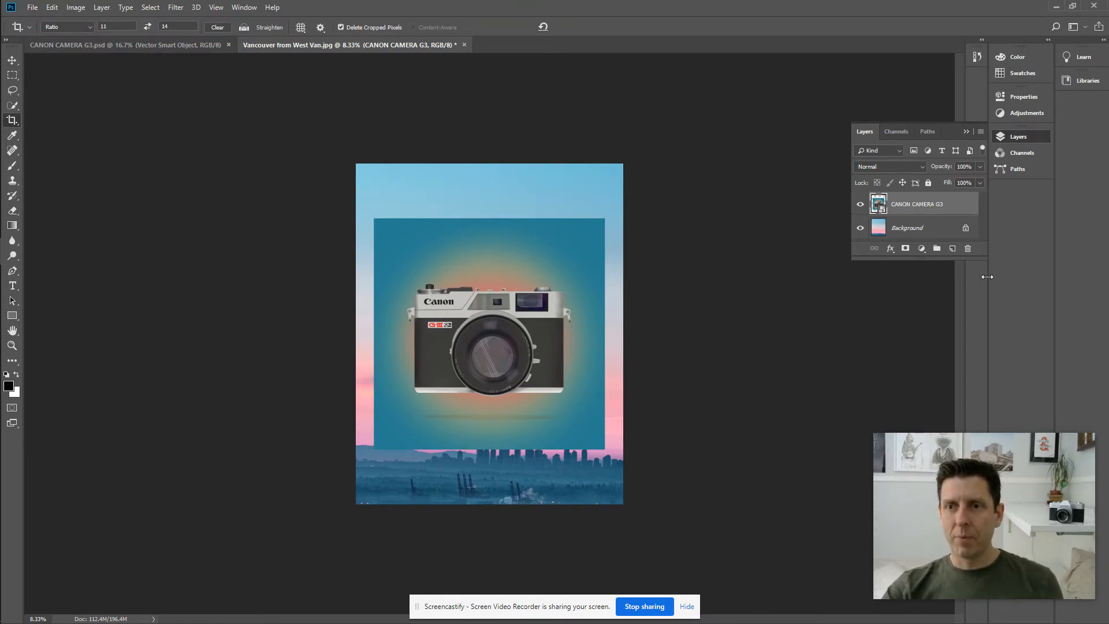
pyautogui.moveTo(982, 255); pyautogui.dragTo(982, 341)
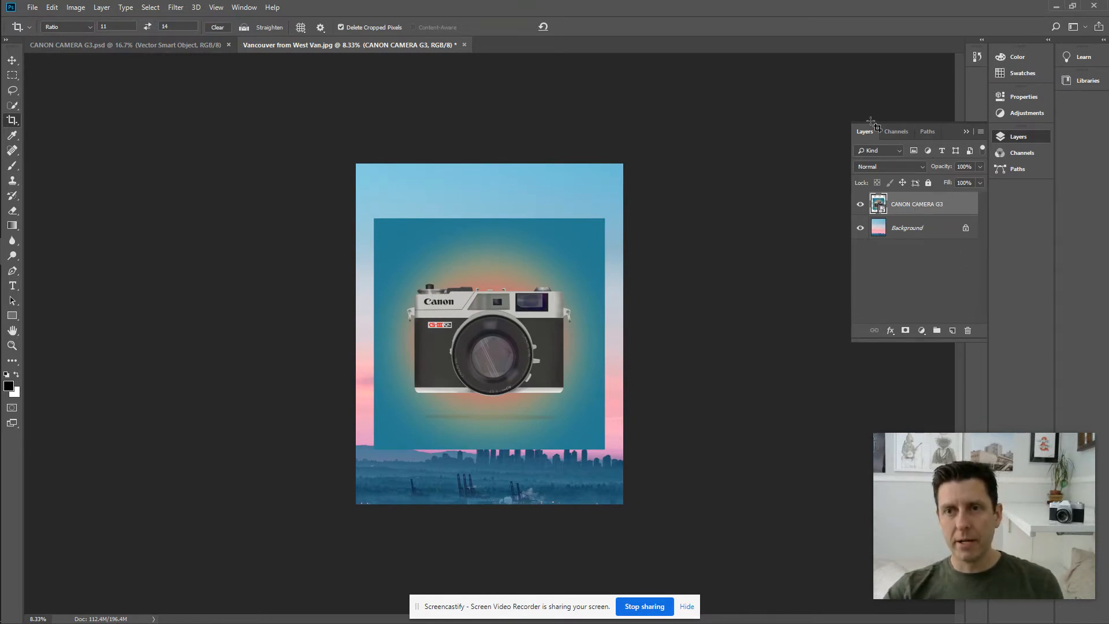
# - Float the Layers panel beside the image and add a black, hide-all layer mask to the CANON CAMERA G3 layer
pyautogui.moveTo(864, 130); pyautogui.dragTo(717, 128)
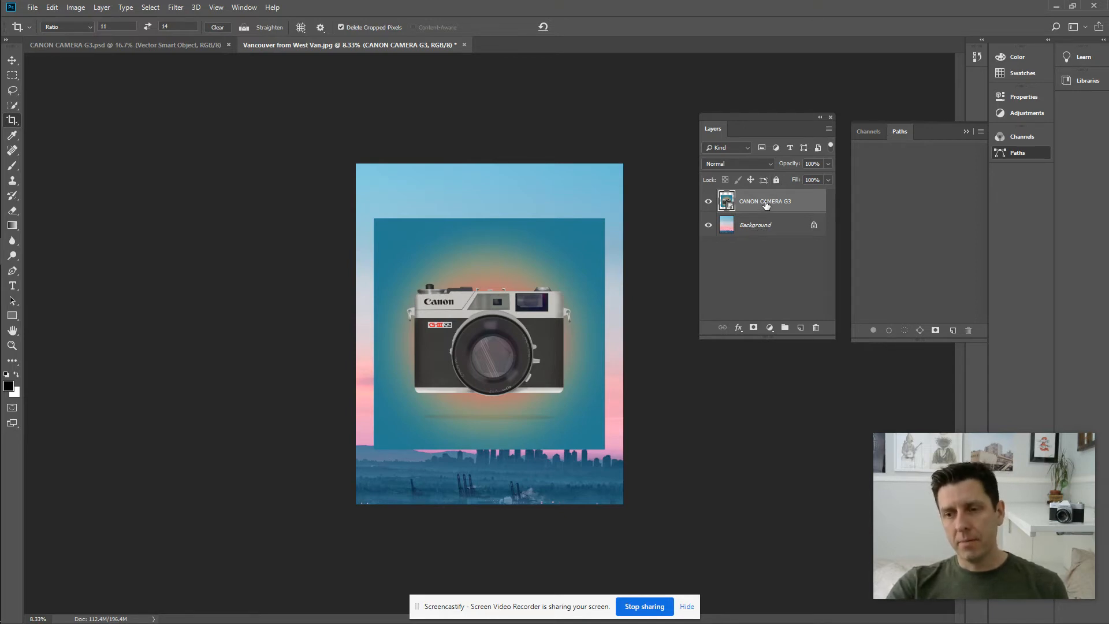
pyautogui.keyDown('alt'); pyautogui.click(753, 328); pyautogui.keyUp('alt')
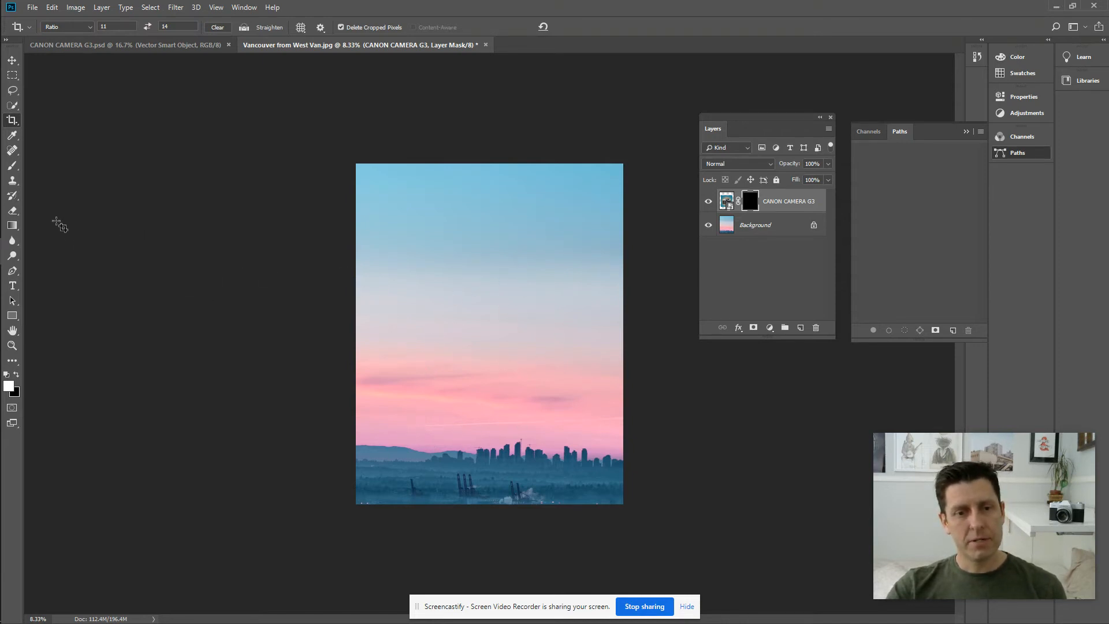
# - Activate the Brush tool and check that its tip hardness is 0%
pyautogui.click(16, 168)
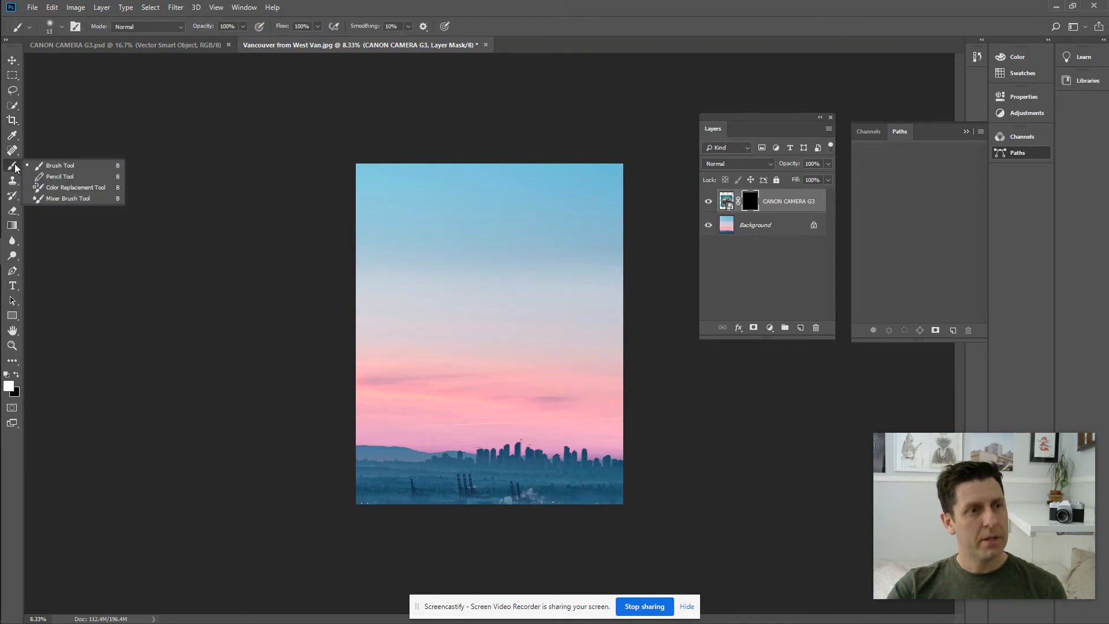
pyautogui.click(56, 167)
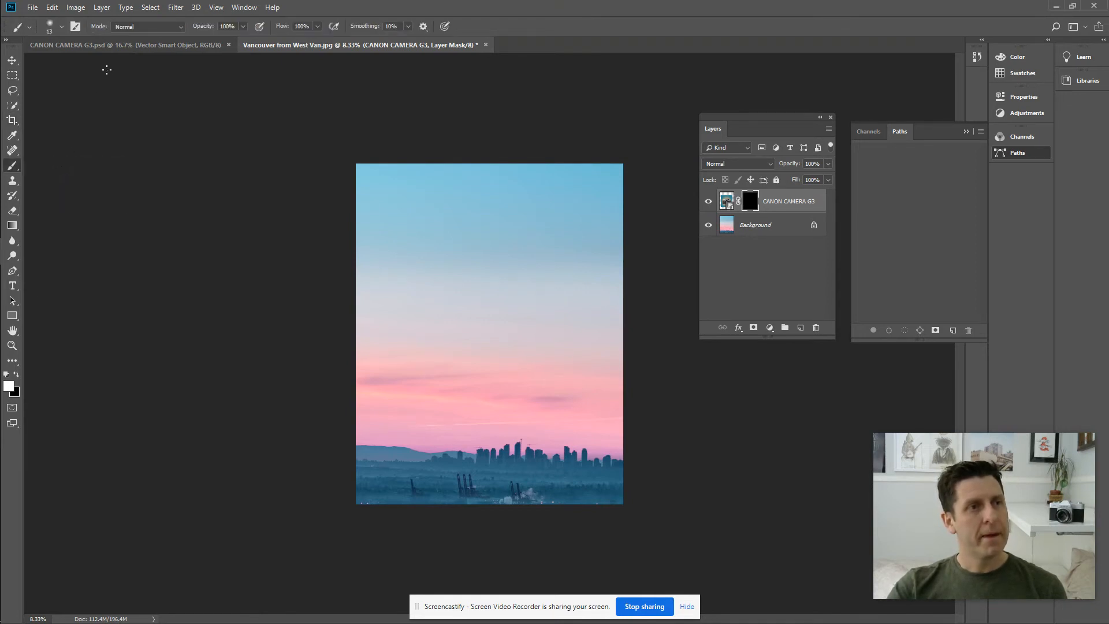
pyautogui.click(62, 27)
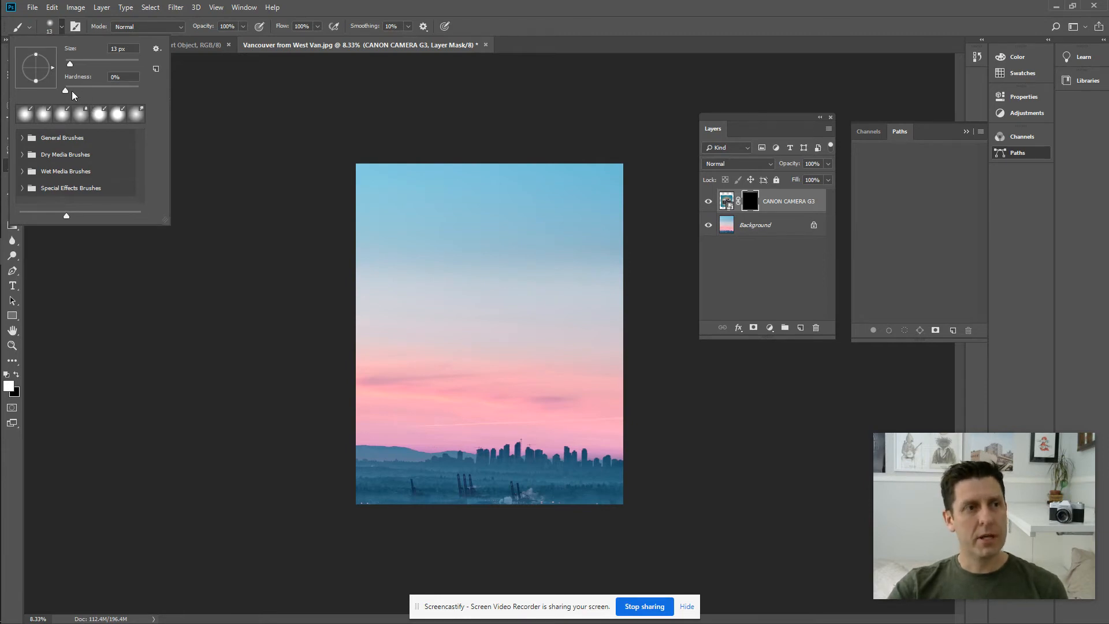
pyautogui.click(107, 75)
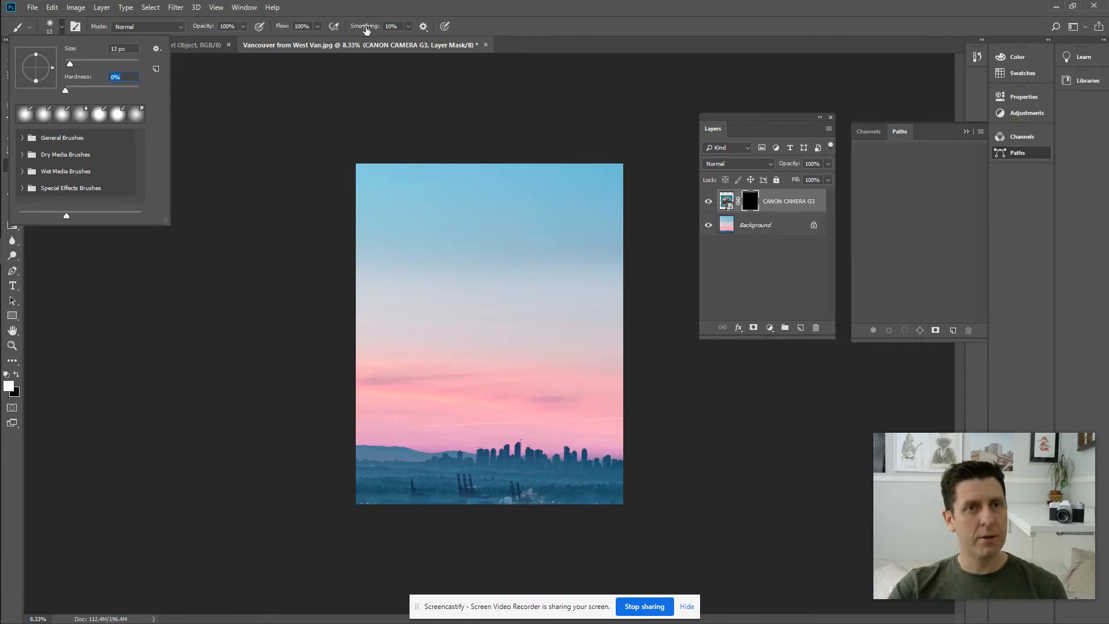
pyautogui.click(535, 14)
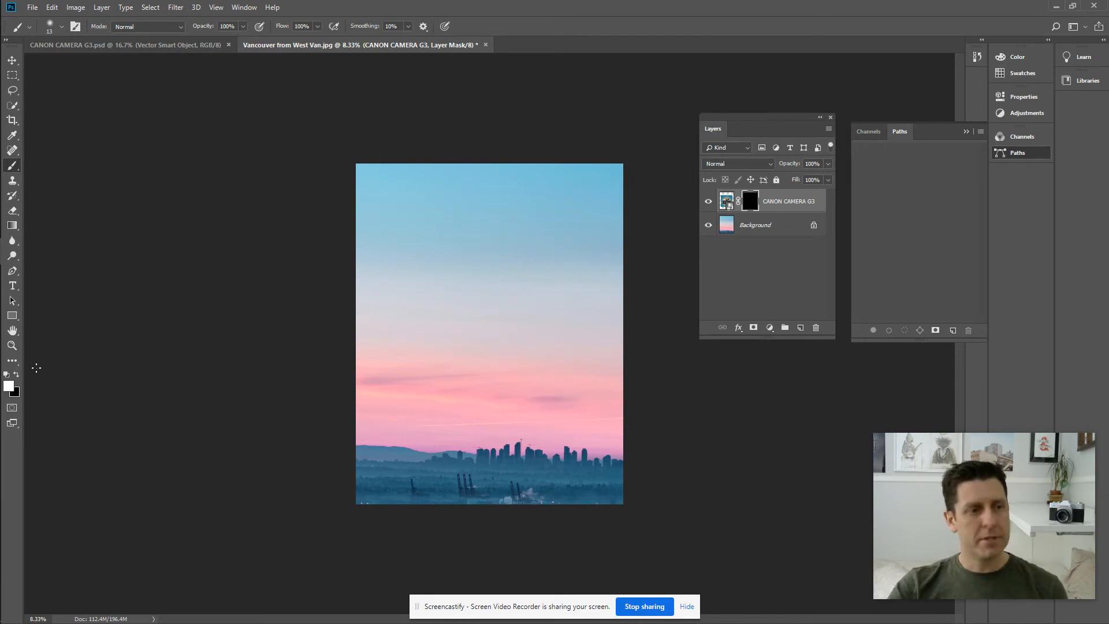
# - Swap the foreground and background colours between black and white, ending with white in front
pyautogui.click(18, 374)
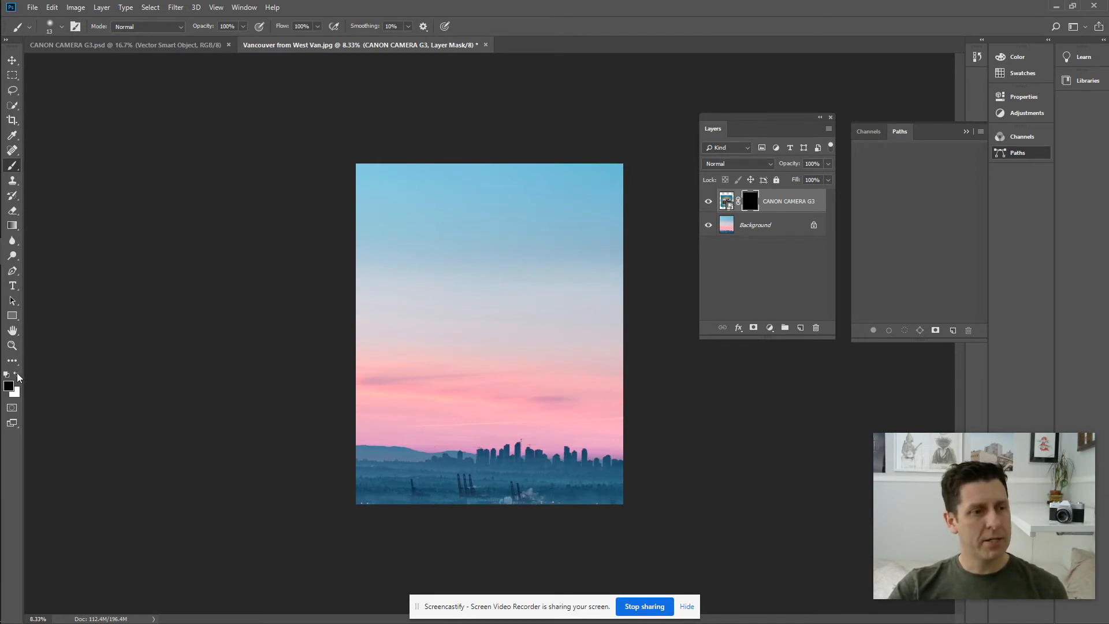
pyautogui.press('x')
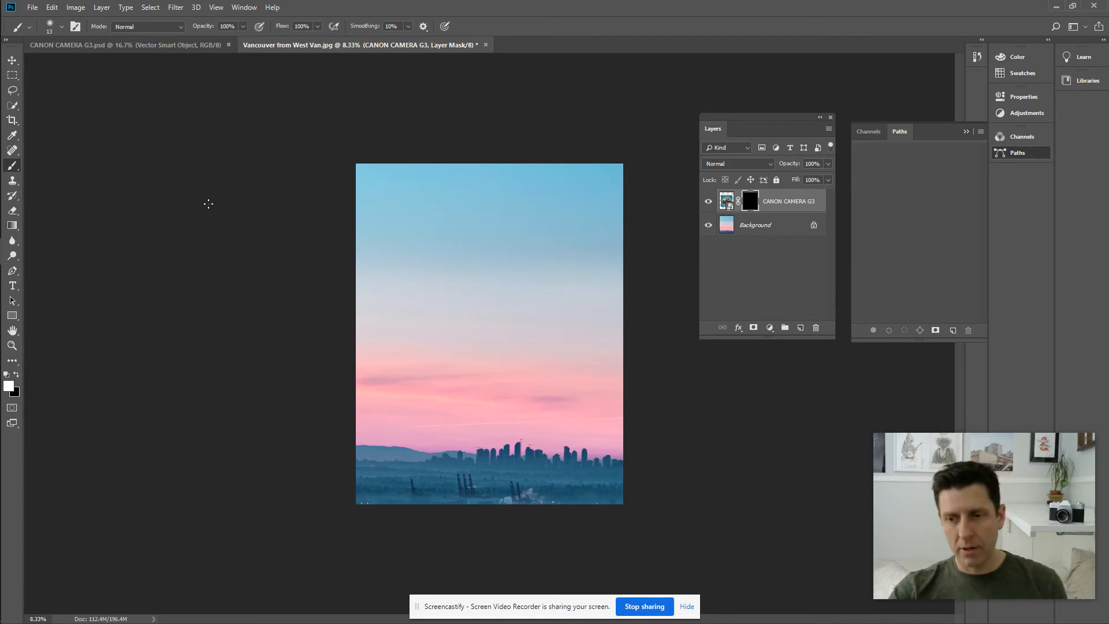
pyautogui.press('x')
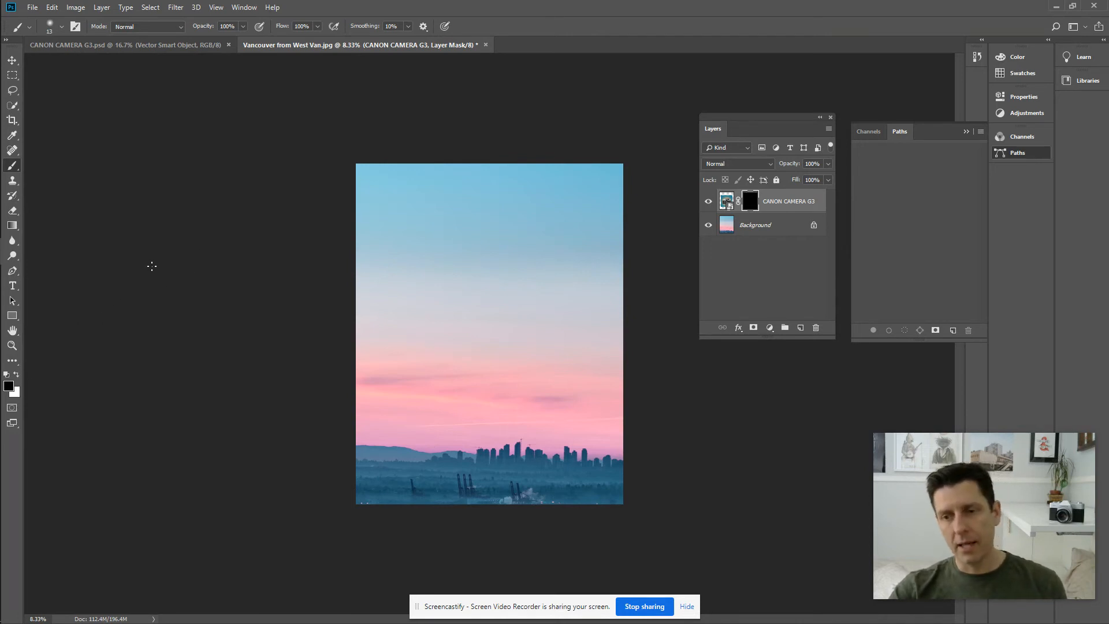
pyautogui.press('x')
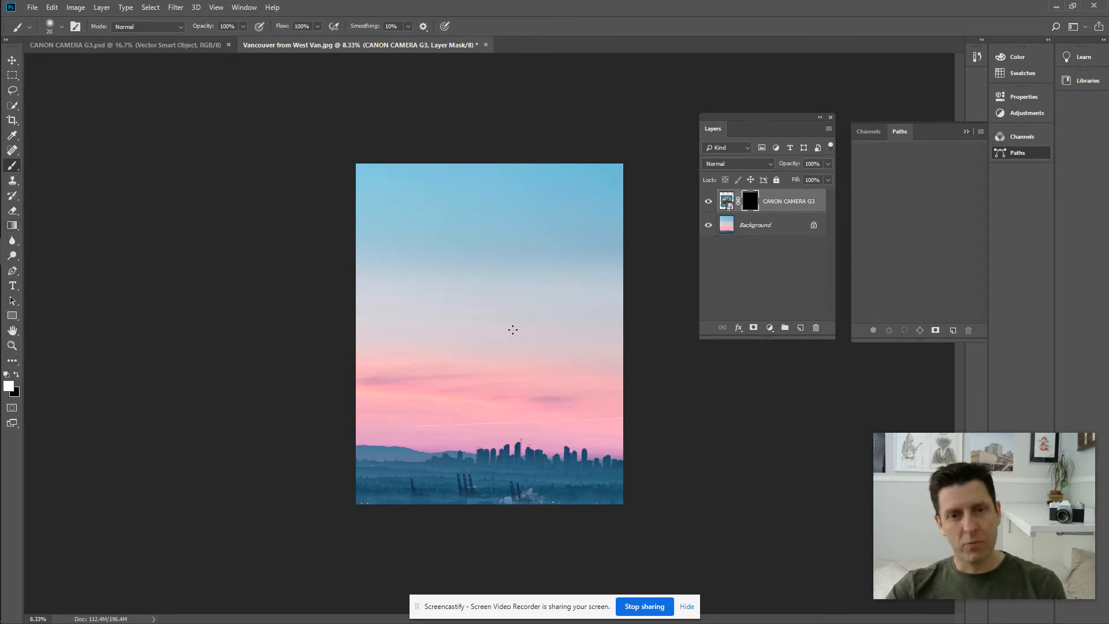
# - Enlarge the soft brush to 2400 px
pyautogui.press(']')
pyautogui.press(']')
pyautogui.press(']')
pyautogui.press(']')
pyautogui.press(']')
pyautogui.press(']')
pyautogui.press(']')
pyautogui.press(']')
pyautogui.press(']')
pyautogui.press(']')
pyautogui.press(']')
pyautogui.press(']')
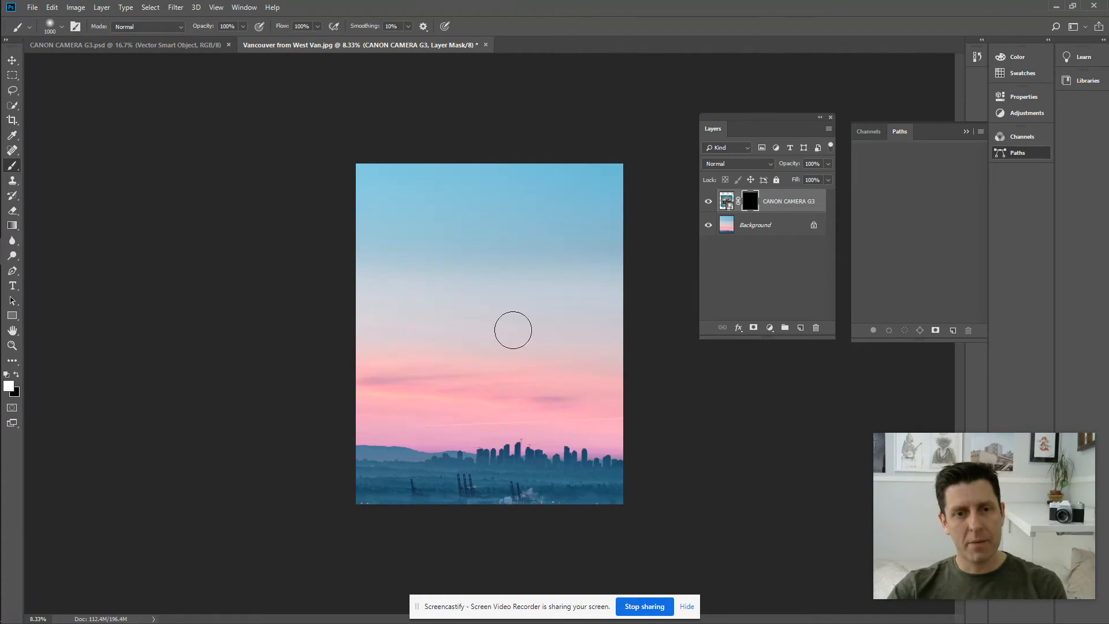
pyautogui.press(']')
pyautogui.press(']')
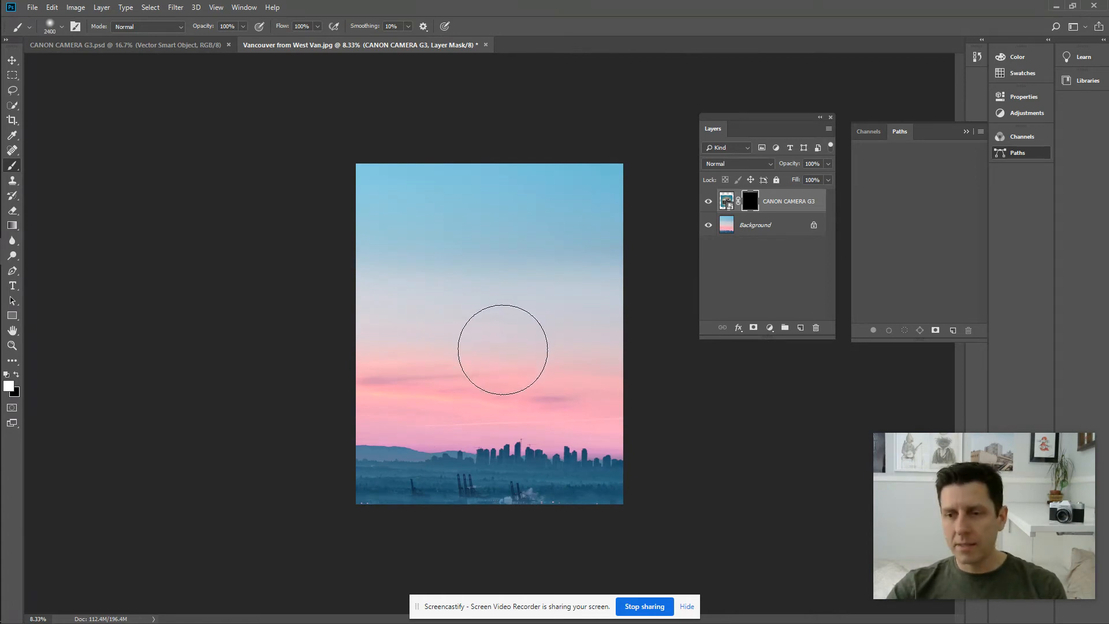
# - Set the brush opacity to 18% and paint white on the mask to reveal the camera faintly in the image centre
pyautogui.click(243, 27)
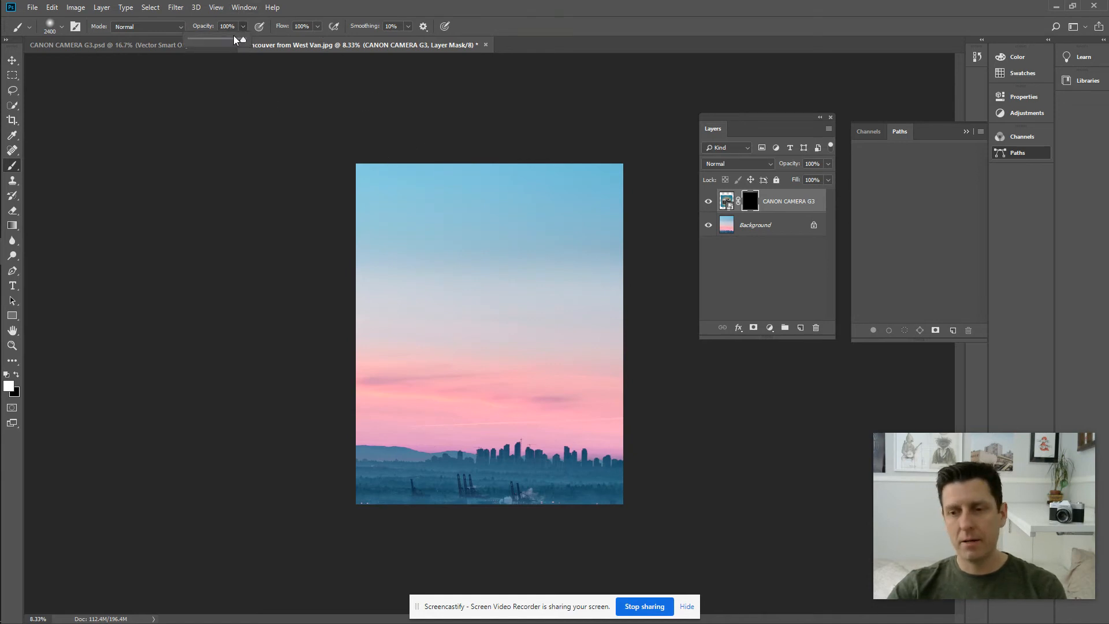
pyautogui.click(205, 38)
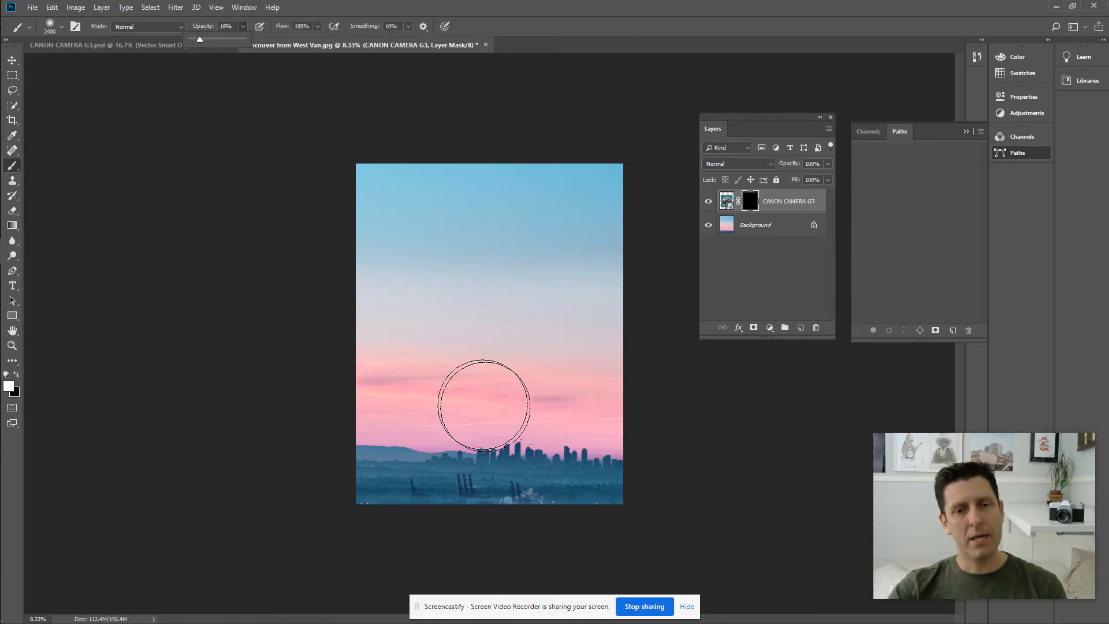
pyautogui.moveTo(502, 384)
pyautogui.mouseDown()
pyautogui.moveTo(482, 393)
pyautogui.moveTo(492, 391)
pyautogui.moveTo(484, 376)
pyautogui.moveTo(443, 439)
pyautogui.moveTo(466, 413)
pyautogui.moveTo(540, 419)
pyautogui.moveTo(538, 373)
pyautogui.moveTo(502, 329)
pyautogui.moveTo(438, 325)
pyautogui.moveTo(478, 401)
pyautogui.moveTo(508, 383)
pyautogui.moveTo(519, 322)
pyautogui.moveTo(481, 271)
pyautogui.mouseUp()
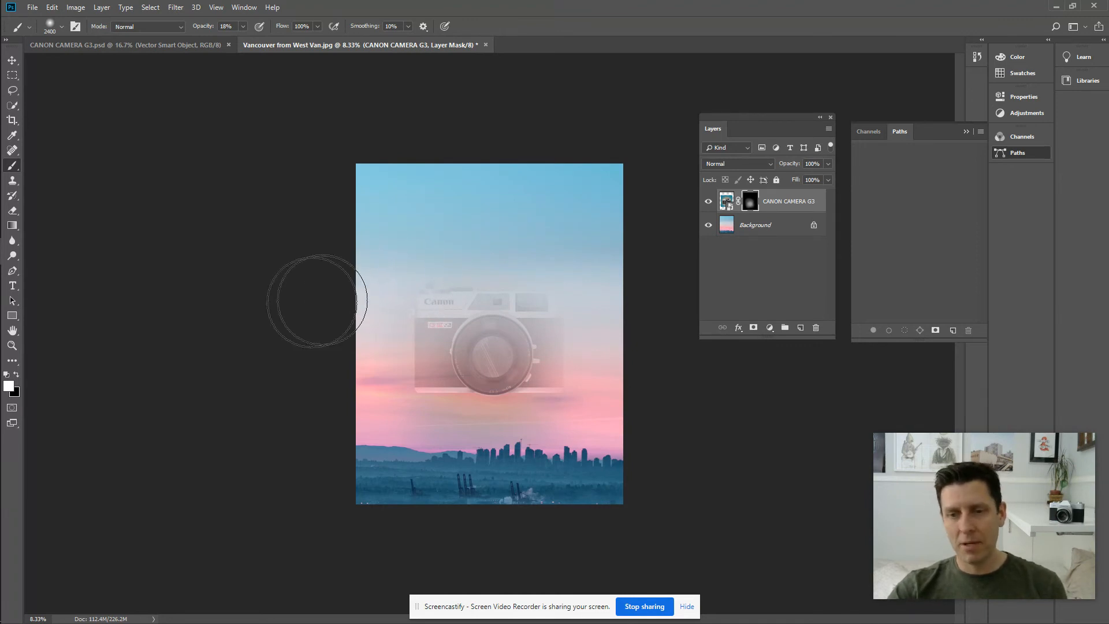
# - Paint black on the mask over the camera and its edges, first at 18% and finally at 31% brush opacity, to fade it back
pyautogui.click(16, 375)
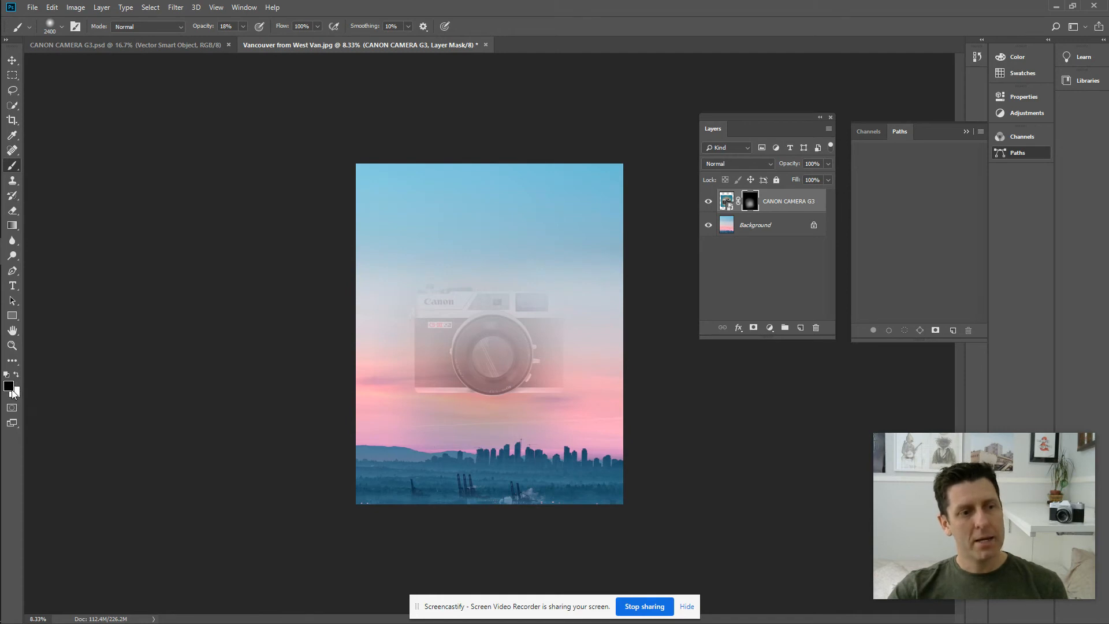
pyautogui.moveTo(416, 270)
pyautogui.mouseDown()
pyautogui.moveTo(396, 343)
pyautogui.moveTo(425, 262)
pyautogui.moveTo(394, 355)
pyautogui.moveTo(402, 281)
pyautogui.moveTo(393, 330)
pyautogui.moveTo(438, 272)
pyautogui.moveTo(426, 301)
pyautogui.moveTo(440, 230)
pyautogui.moveTo(396, 402)
pyautogui.moveTo(406, 466)
pyautogui.moveTo(423, 459)
pyautogui.moveTo(394, 410)
pyautogui.moveTo(359, 287)
pyautogui.moveTo(437, 447)
pyautogui.moveTo(378, 296)
pyautogui.moveTo(378, 340)
pyautogui.mouseUp()
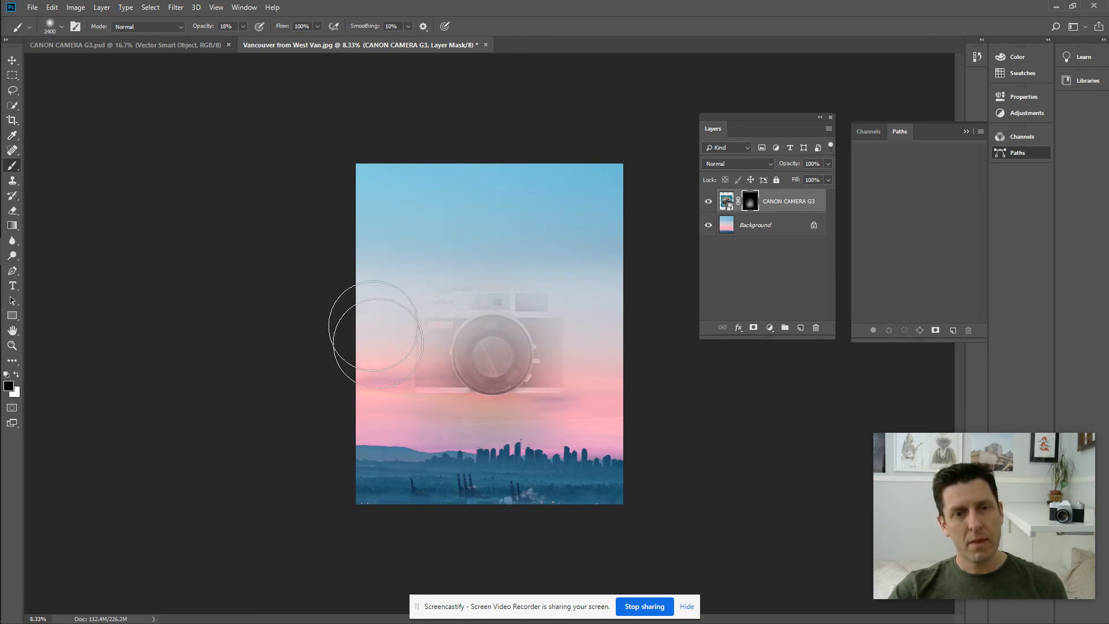
pyautogui.click(243, 26)
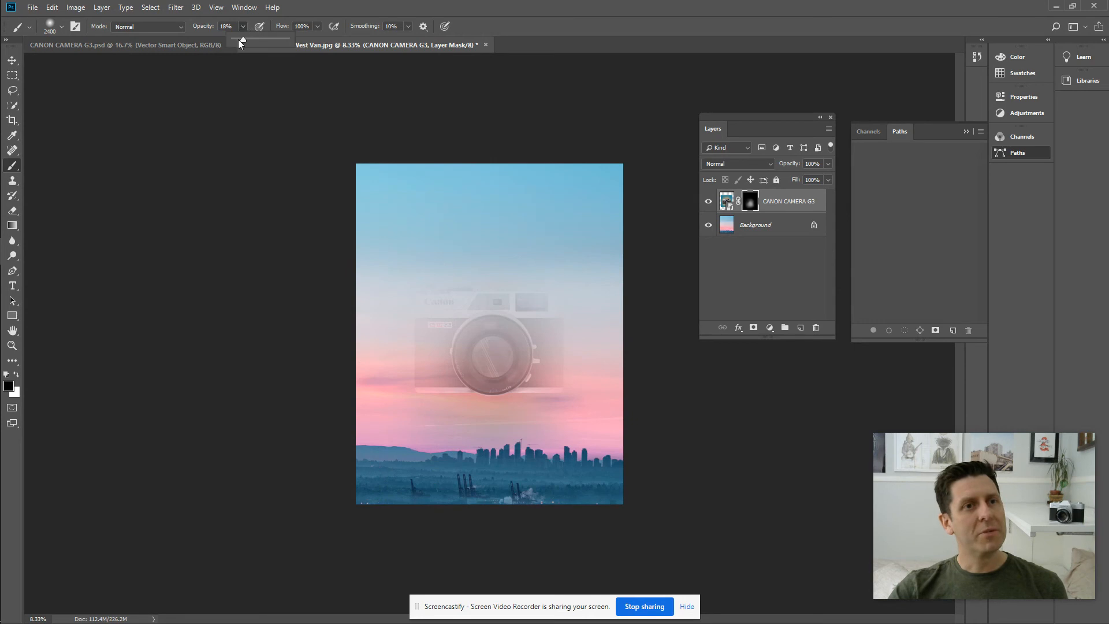
pyautogui.moveTo(248, 40); pyautogui.dragTo(251, 38)
pyautogui.click(641, 315)
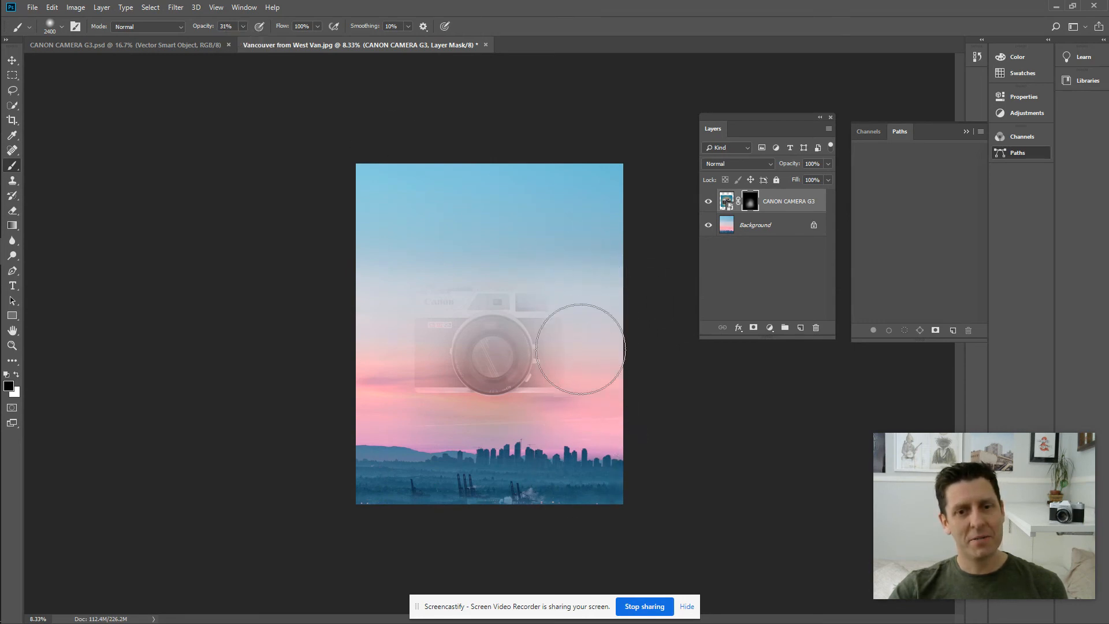
pyautogui.moveTo(448, 453)
pyautogui.mouseDown()
pyautogui.moveTo(543, 395)
pyautogui.moveTo(422, 369)
pyautogui.moveTo(535, 399)
pyautogui.moveTo(605, 349)
pyautogui.moveTo(448, 393)
pyautogui.moveTo(396, 266)
pyautogui.moveTo(467, 241)
pyautogui.moveTo(579, 270)
pyautogui.moveTo(496, 258)
pyautogui.moveTo(428, 310)
pyautogui.moveTo(473, 380)
pyautogui.moveTo(559, 373)
pyautogui.moveTo(539, 402)
pyautogui.mouseUp()
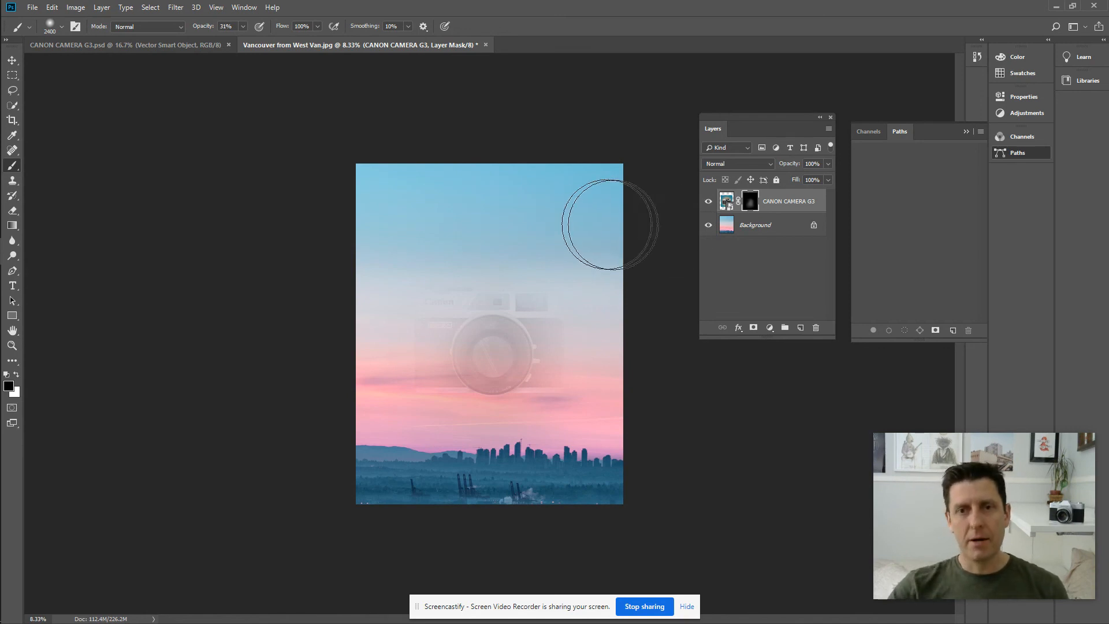
# - Select the camera layer's picture instead of its mask and move it down over the city skyline
pyautogui.click(727, 203)
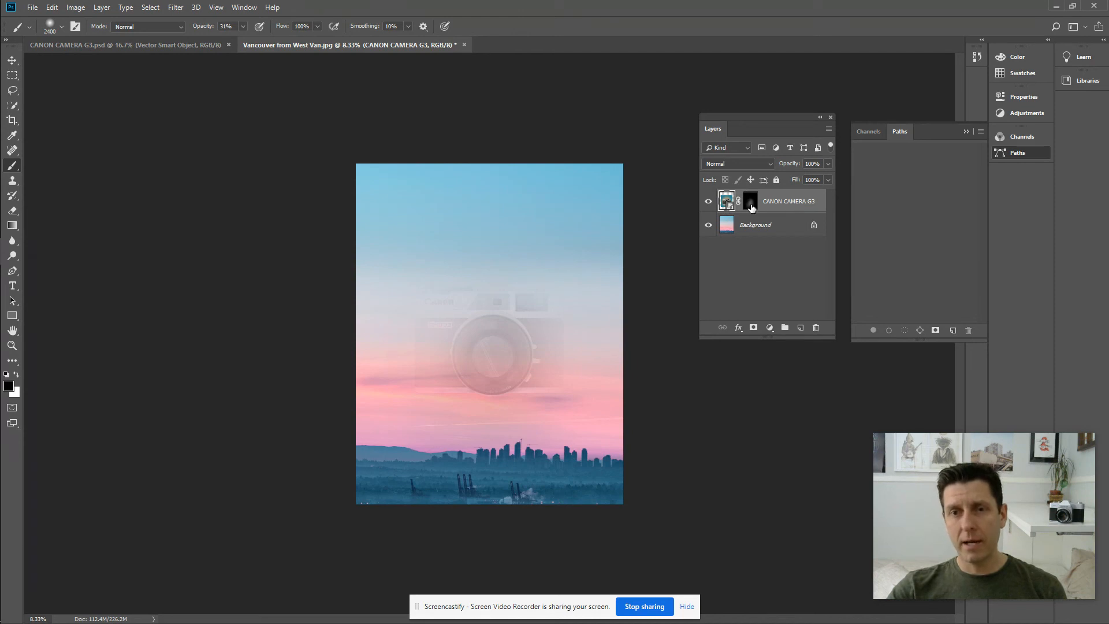
pyautogui.click(12, 59)
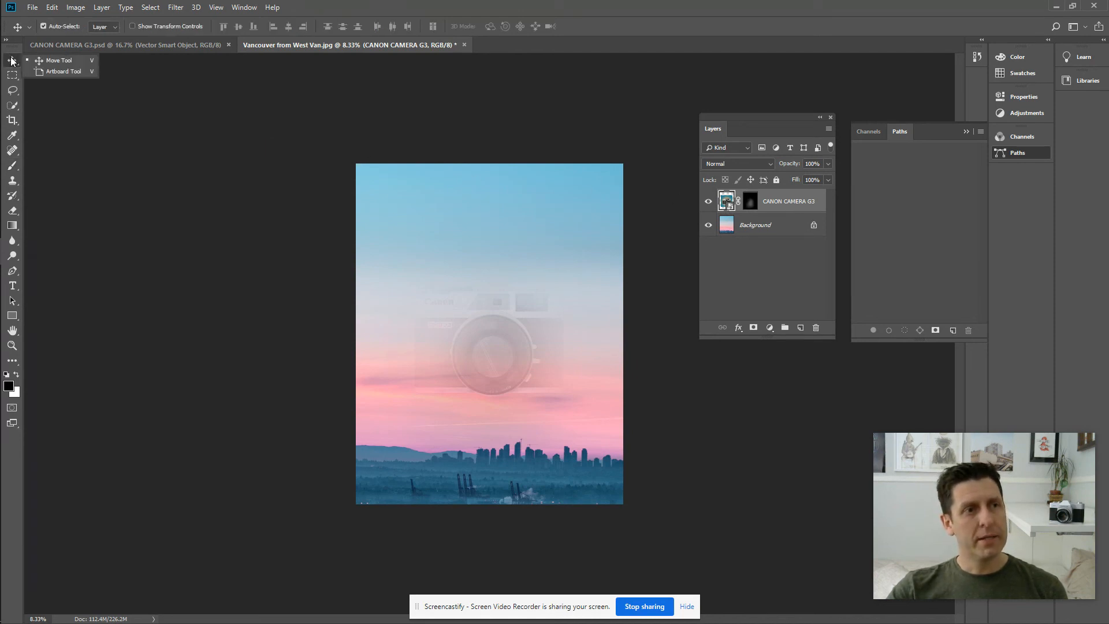
pyautogui.moveTo(490, 336); pyautogui.dragTo(491, 414)
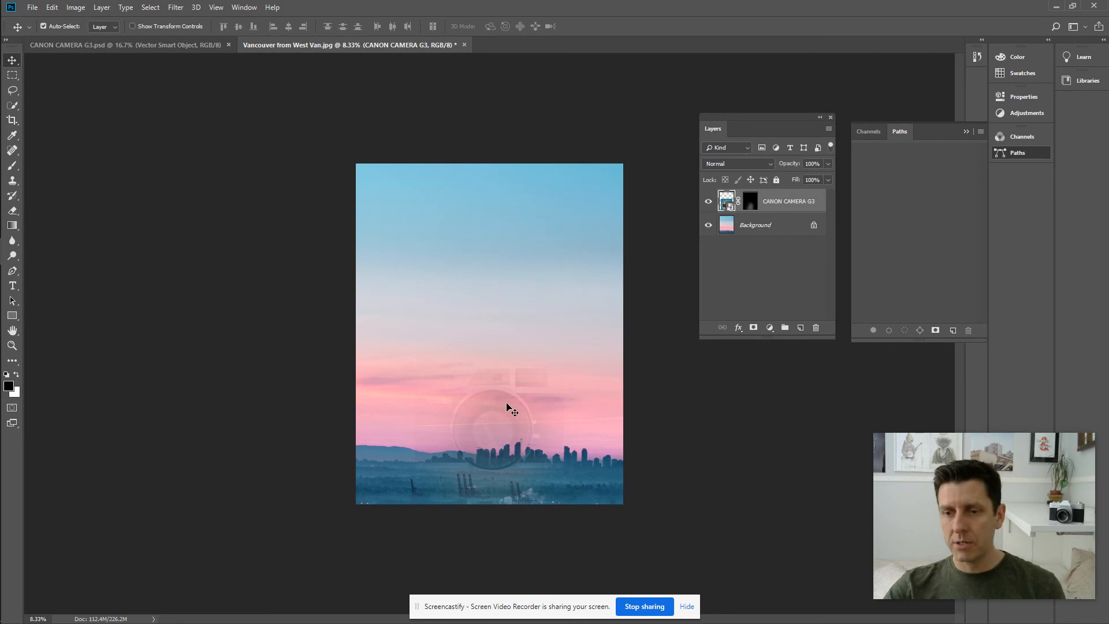
# - Scale the camera layer up to about 135% with Free Transform and centre it horizontally over the skyline
pyautogui.hotkey('ctrl', 't')
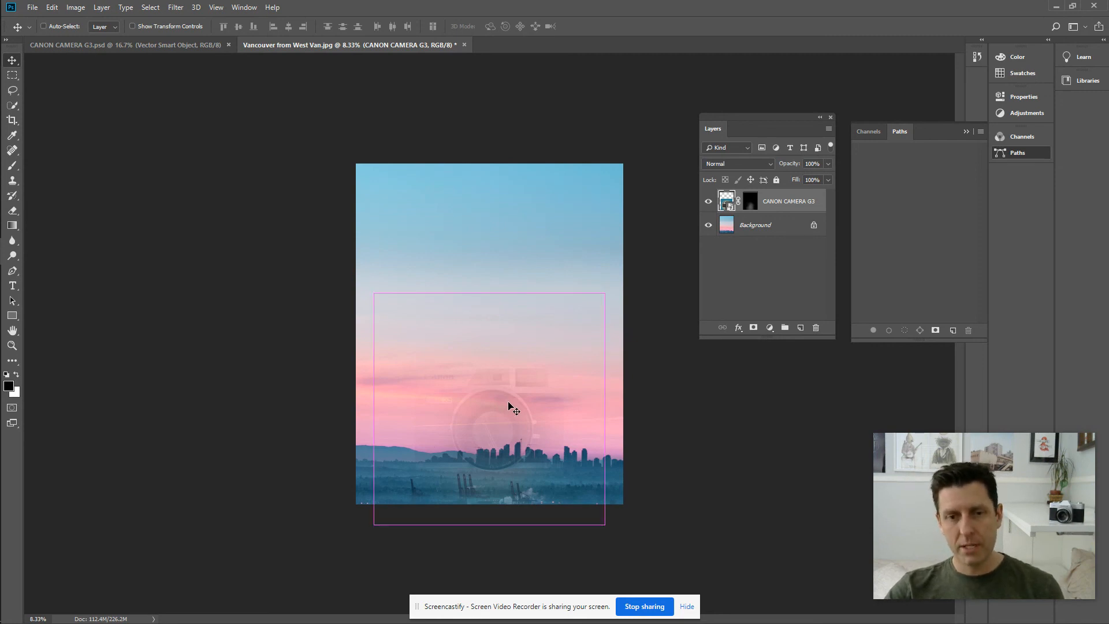
pyautogui.moveTo(604, 296); pyautogui.dragTo(687, 212)
pyautogui.moveTo(592, 347); pyautogui.dragTo(544, 414)
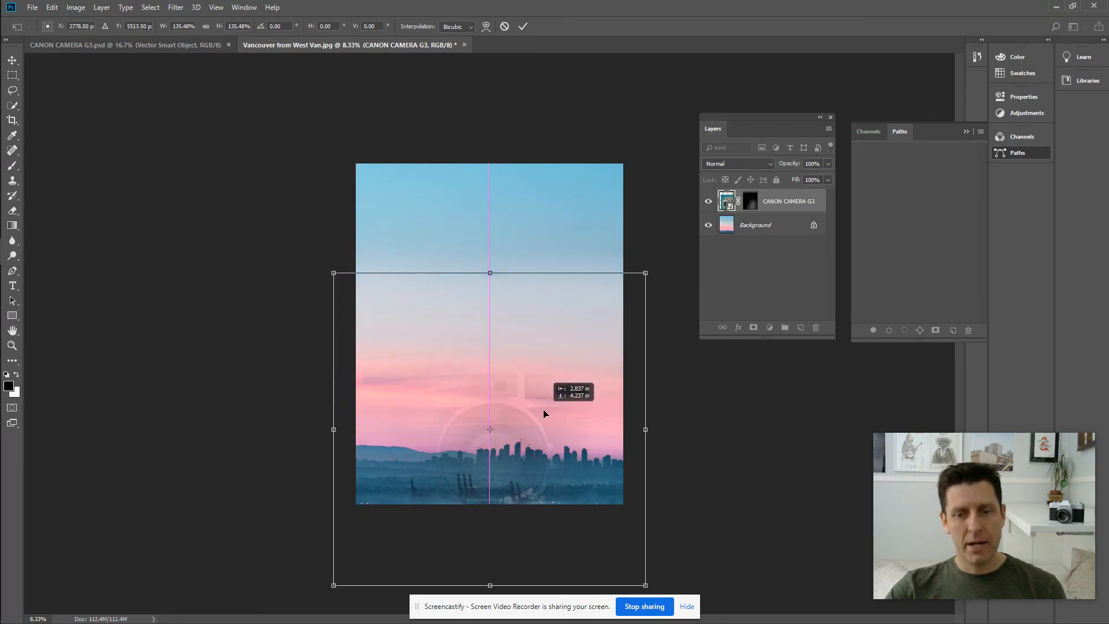
pyautogui.press('Return')
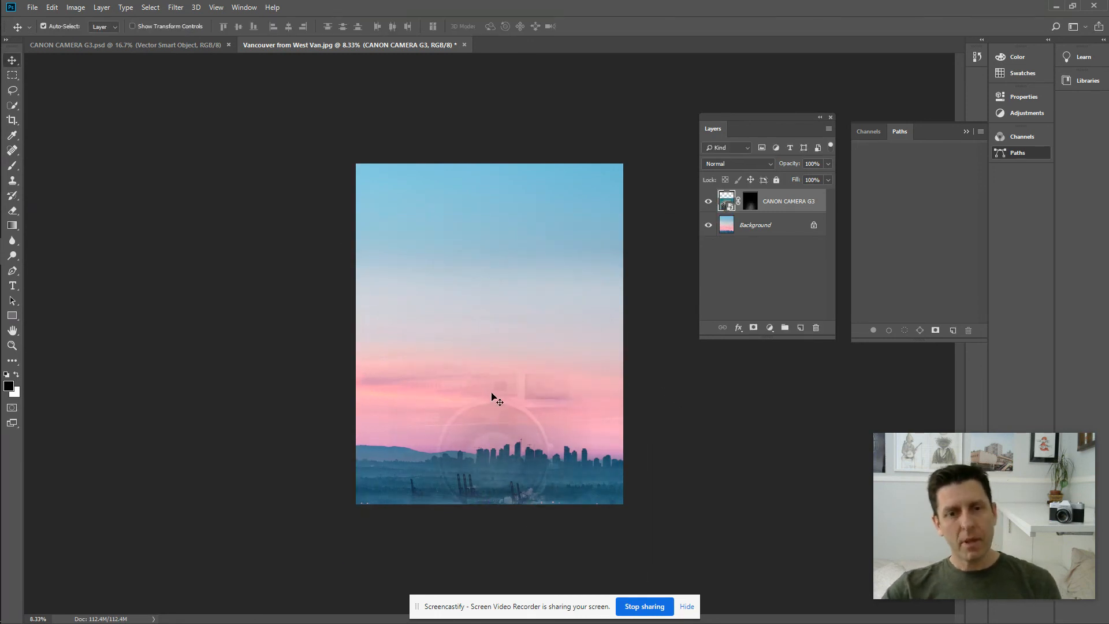
# - Rotate the camera layer by about 0.92 degrees with Free Transform
pyautogui.hotkey('ctrl', 't')
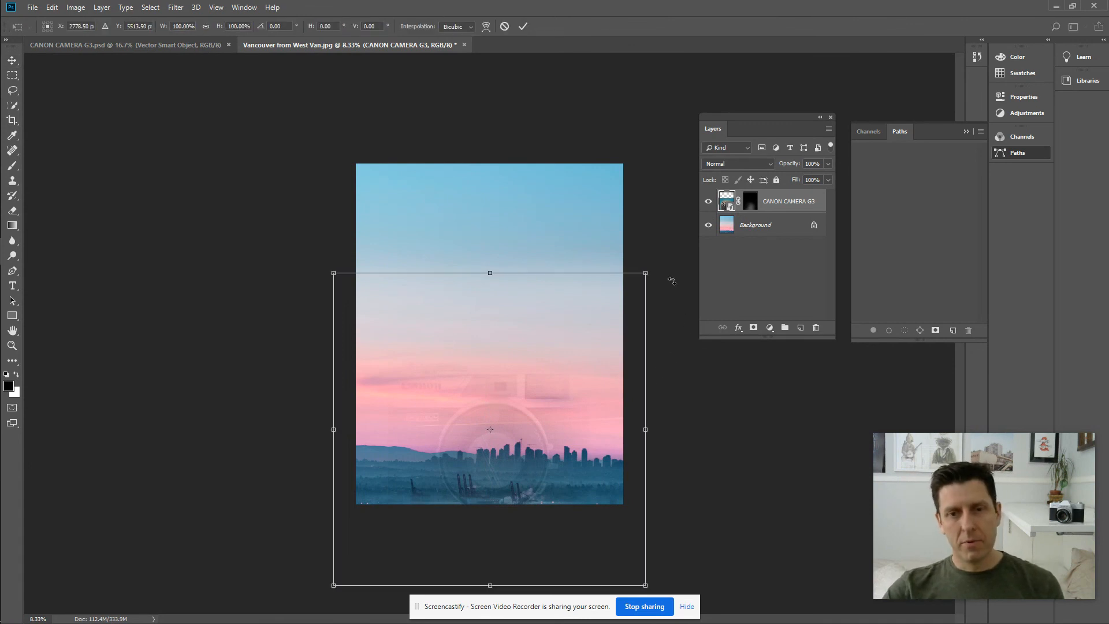
pyautogui.moveTo(666, 273); pyautogui.dragTo(674, 277)
pyautogui.press('Return')
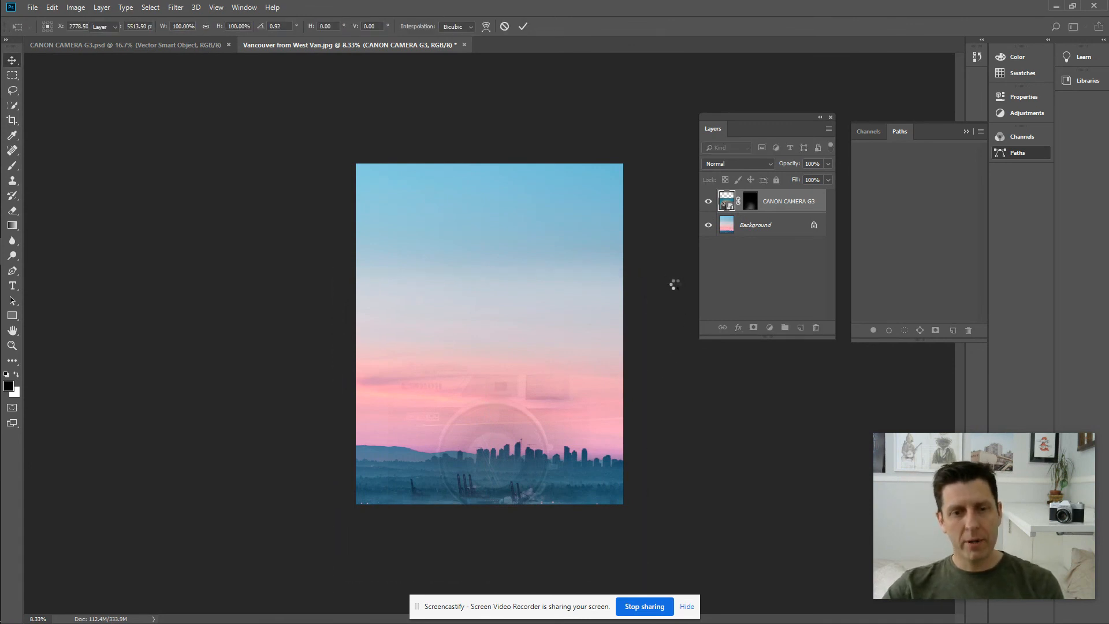